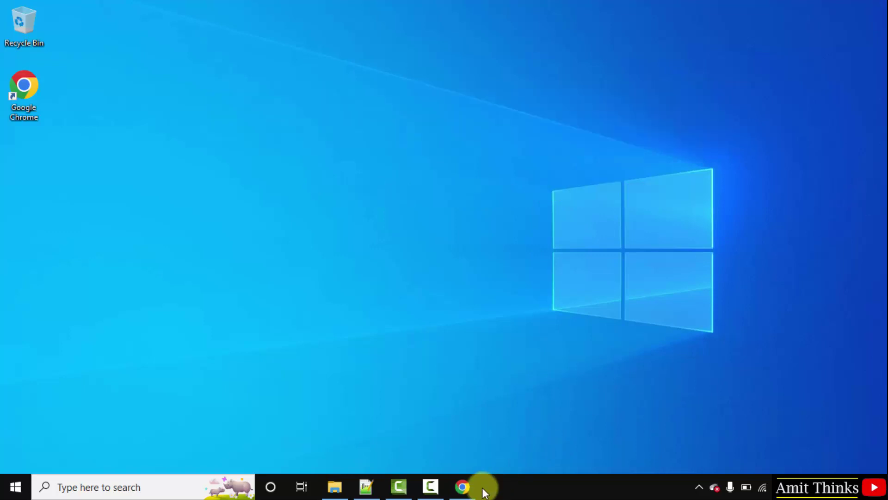
Search Google for 'oracle java' from a new Chrome tab
{"action": "left_click", "coordinate": [465, 487]}
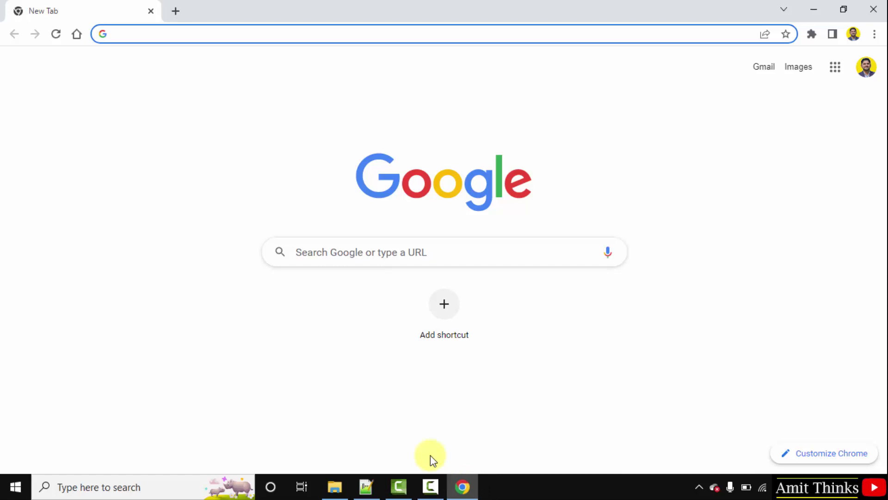
{"action": "left_click", "coordinate": [382, 253]}
{"action": "type", "text": "o"}
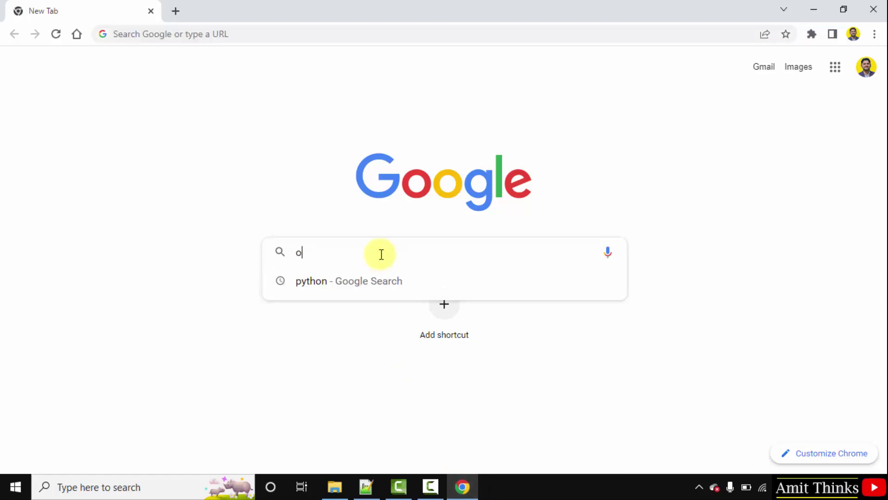
{"action": "type", "text": "racle java"}
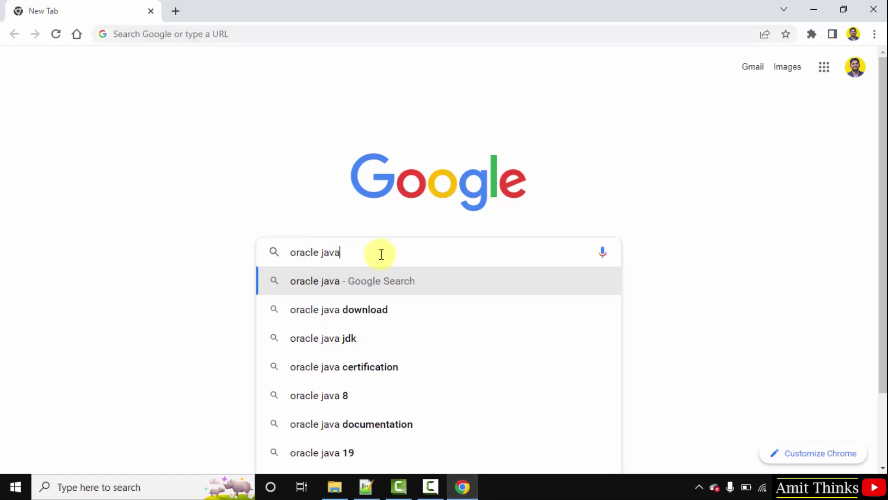
{"action": "key", "text": "Return"}
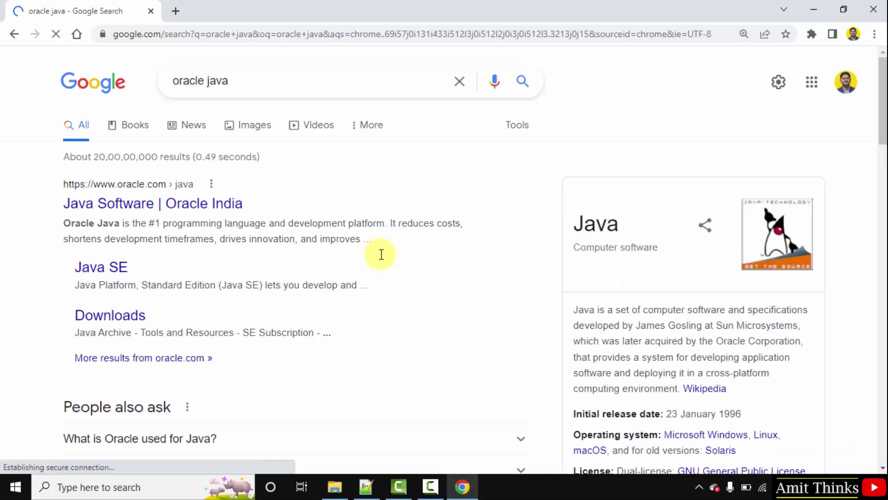
Reach Oracle's Java Downloads page via Download Java and show the JDK 19 downloads table
{"action": "left_click", "coordinate": [233, 208]}
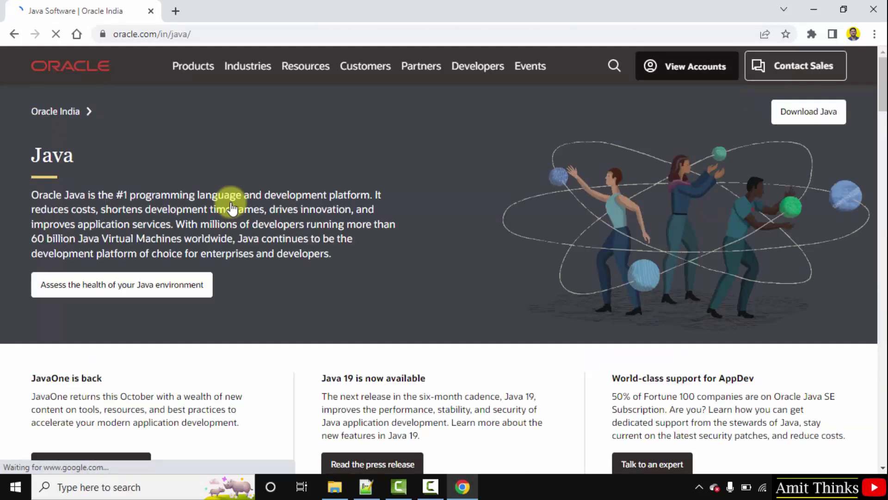
{"action": "left_click", "coordinate": [335, 31]}
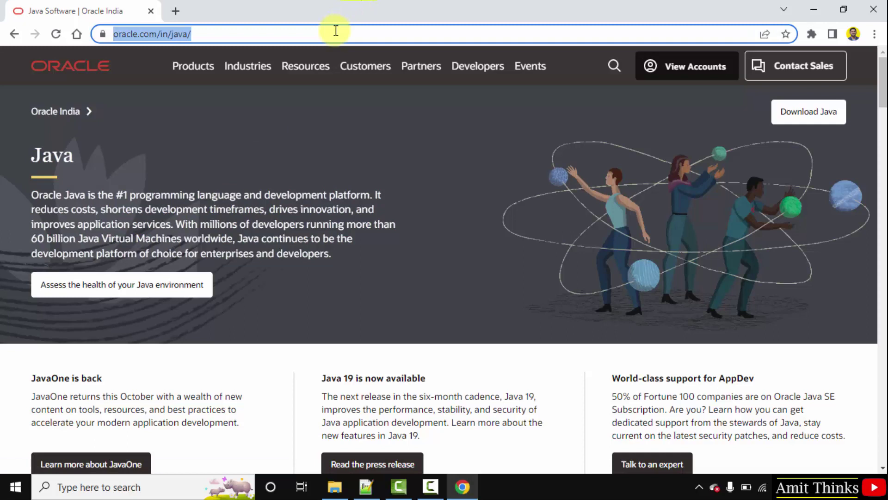
{"action": "left_click", "coordinate": [399, 175]}
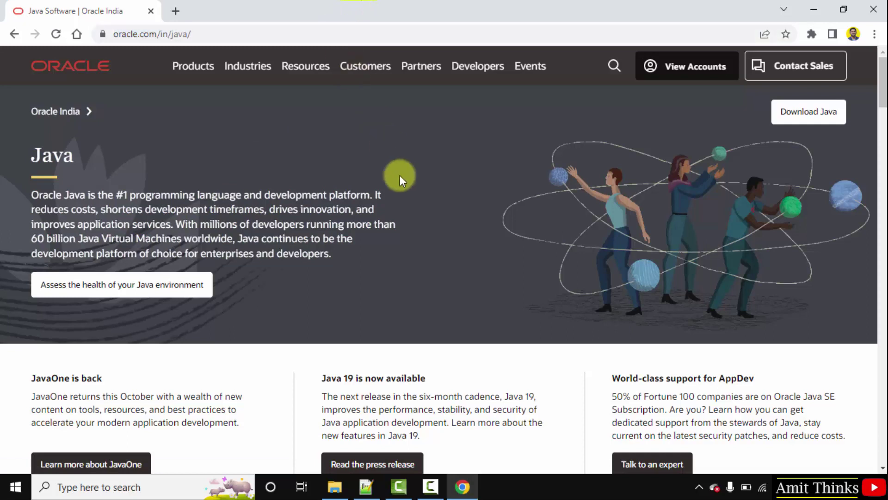
{"action": "left_click", "coordinate": [820, 127]}
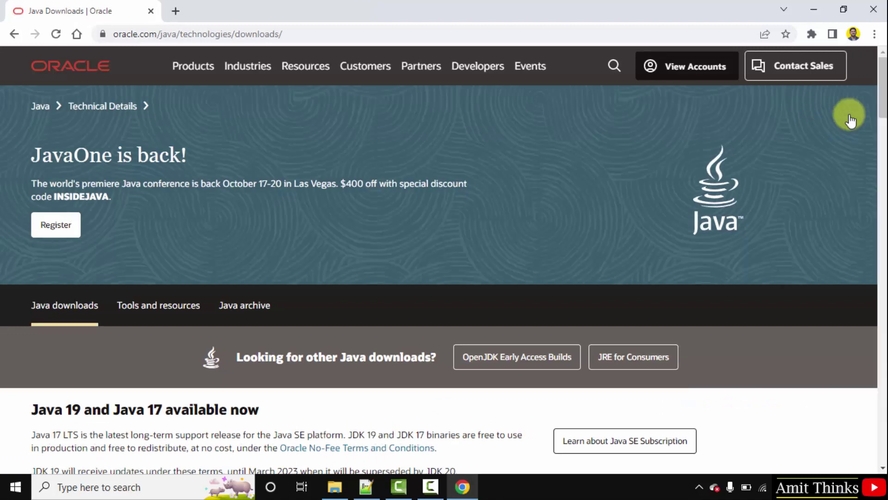
{"action": "left_click_drag", "start_coordinate": [881, 108], "coordinate": [882, 148]}
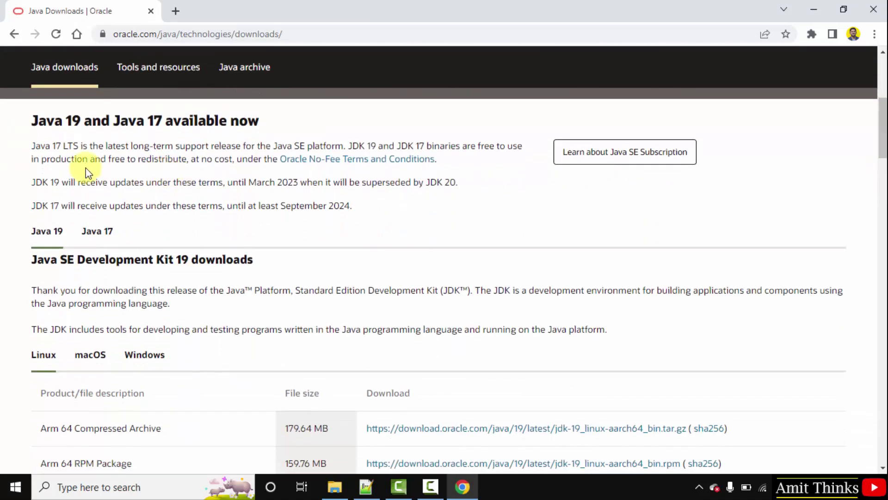
{"action": "double_click", "coordinate": [58, 128]}
{"action": "left_click", "coordinate": [76, 125]}
{"action": "left_click_drag", "start_coordinate": [880, 142], "coordinate": [881, 161]}
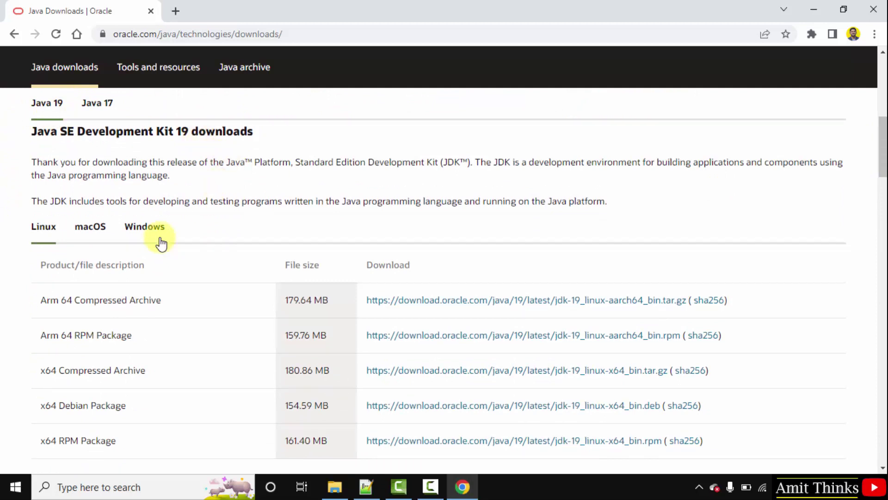
Download jdk-19_windows-x64_bin.exe, launch the installer and minimize Chrome
{"action": "left_click", "coordinate": [144, 228]}
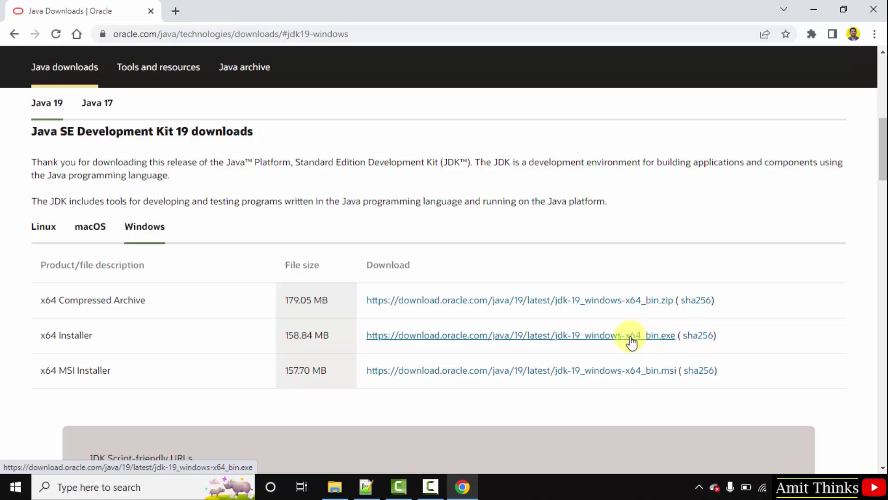
{"action": "left_click", "coordinate": [630, 336]}
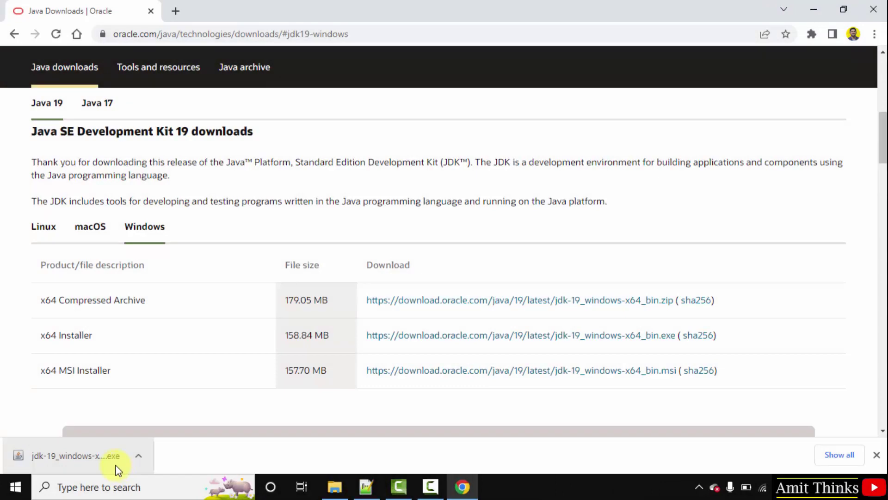
{"action": "left_click", "coordinate": [116, 470]}
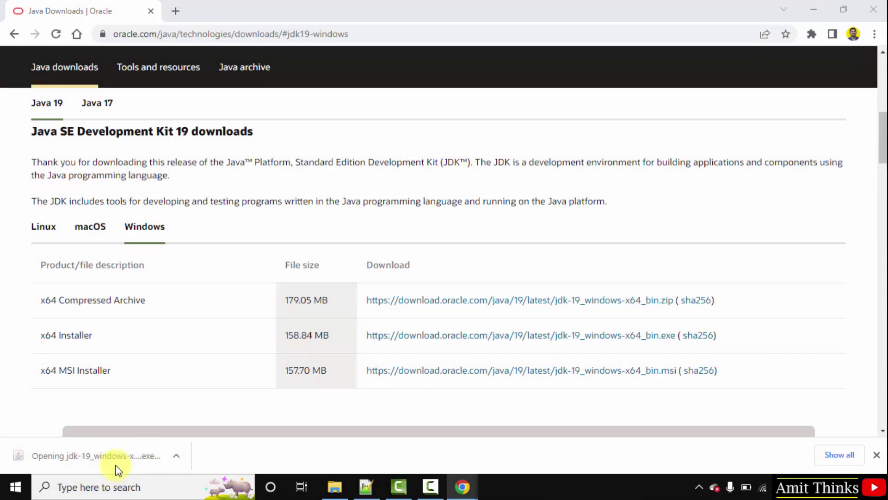
{"action": "left_click", "coordinate": [810, 6]}
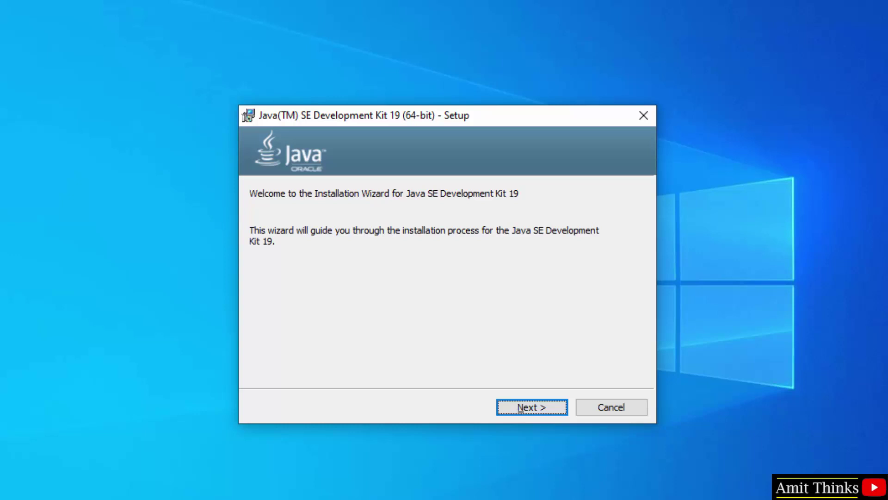
Install JDK 19 to the default C:\Program Files\Java\jdk-19 folder and close the finished wizard
{"action": "left_click", "coordinate": [545, 406]}
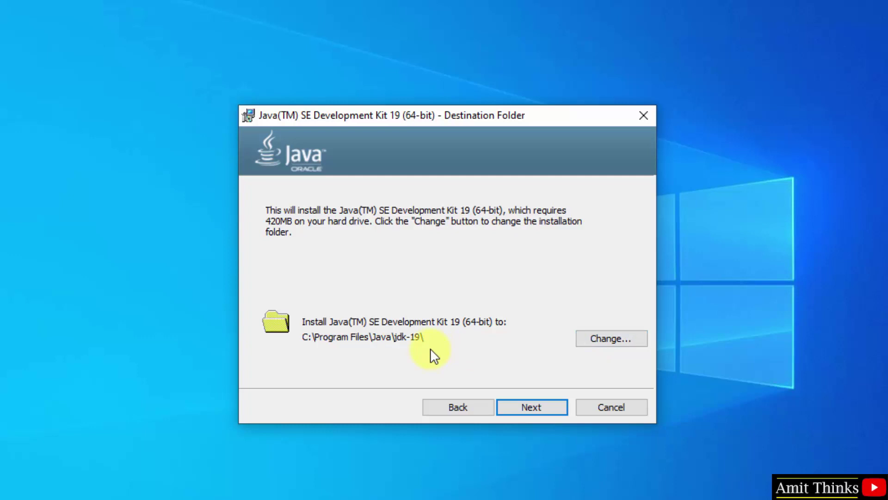
{"action": "left_click", "coordinate": [543, 409]}
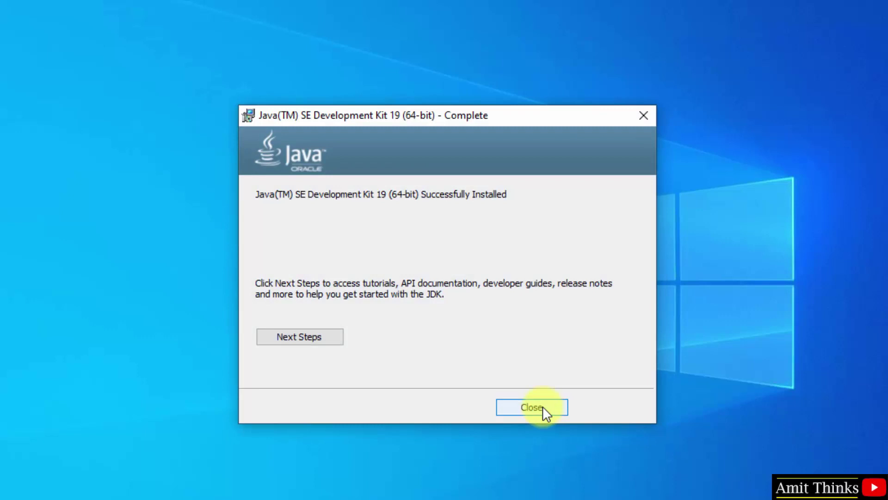
{"action": "left_click", "coordinate": [543, 406]}
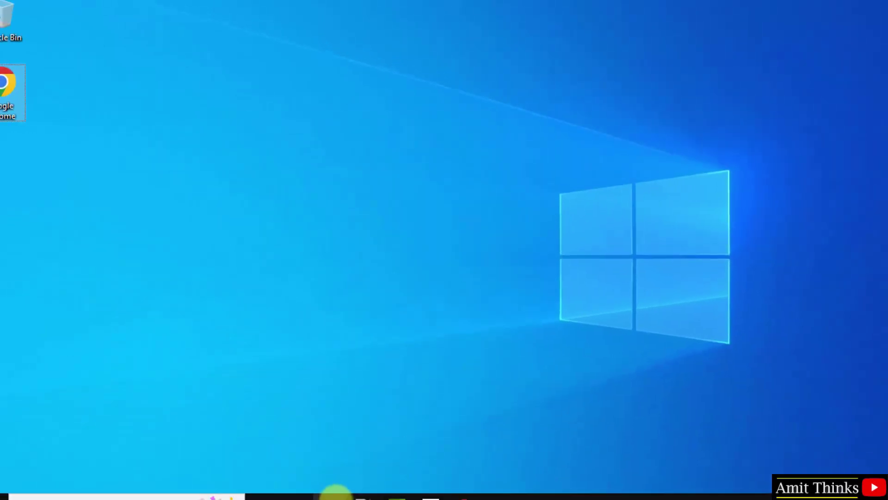
Navigate File Explorer to C: > Program Files > Java > jdk-19
{"action": "left_click", "coordinate": [335, 486]}
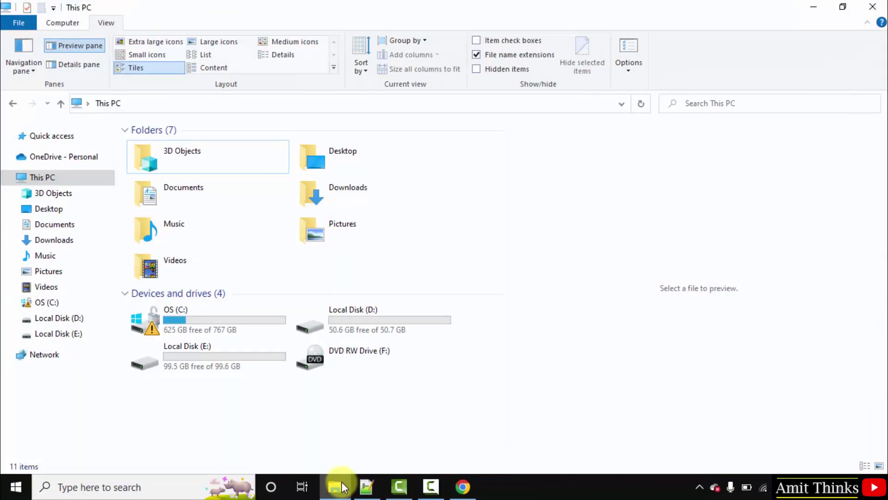
{"action": "double_click", "coordinate": [225, 333]}
{"action": "left_click", "coordinate": [182, 243]}
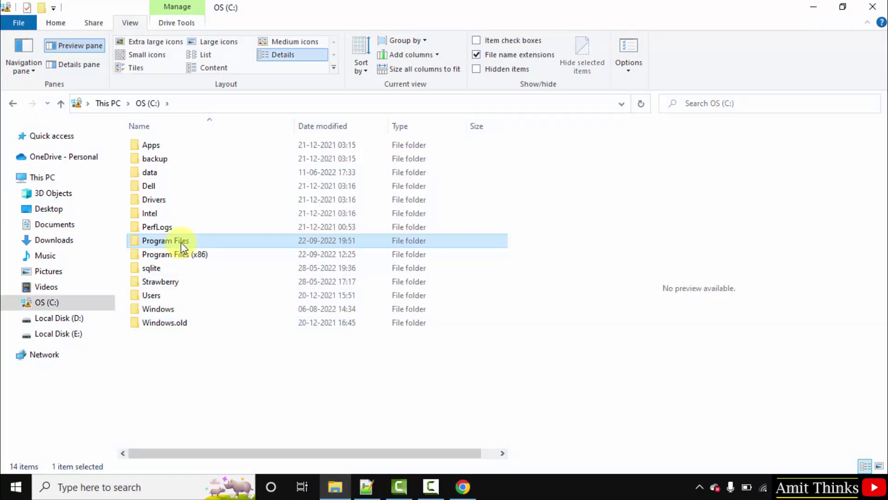
{"action": "double_click", "coordinate": [181, 242]}
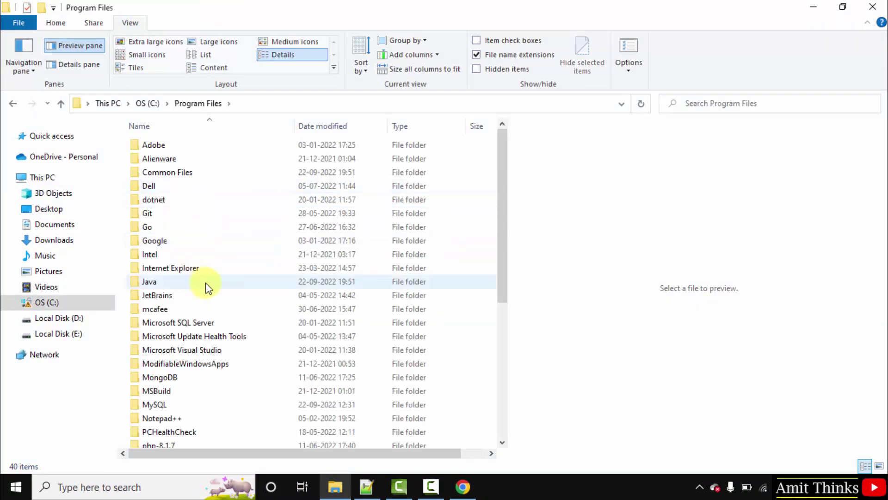
{"action": "left_click", "coordinate": [208, 283]}
{"action": "double_click", "coordinate": [209, 284]}
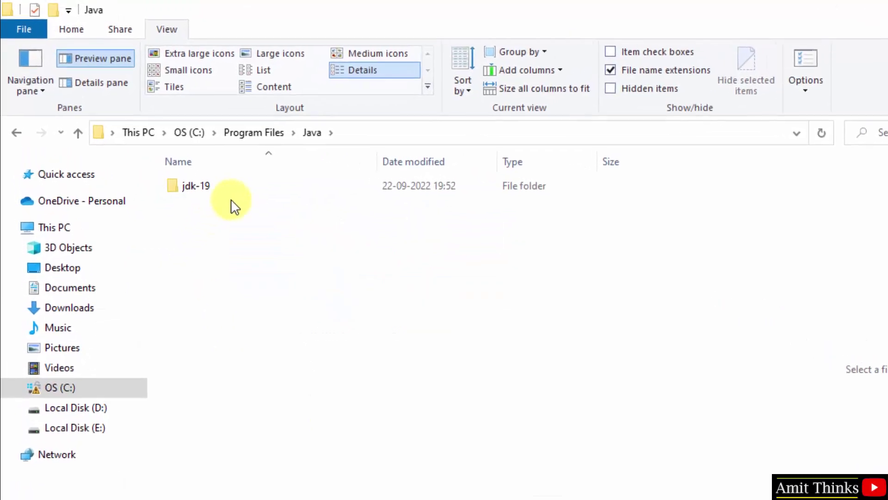
{"action": "double_click", "coordinate": [235, 202]}
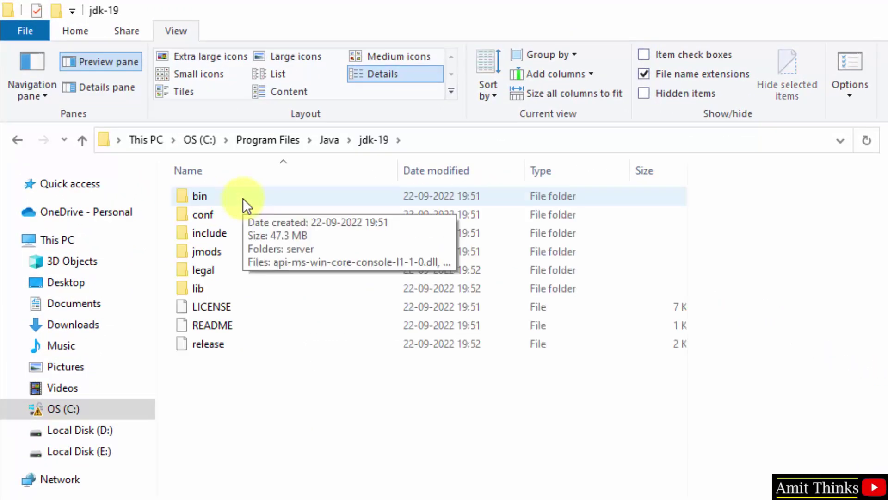
Copy the folder path C:\Program Files\Java\jdk-19 from the address bar
{"action": "left_click", "coordinate": [463, 138]}
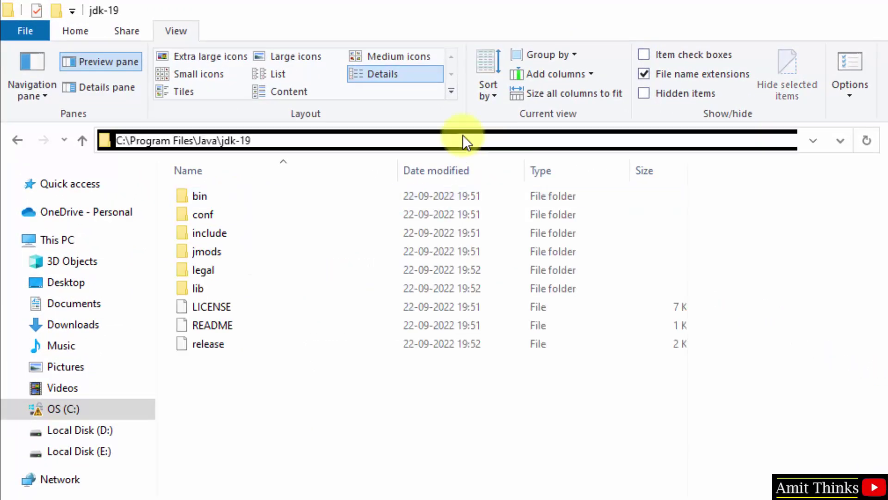
{"action": "right_click", "coordinate": [237, 138]}
{"action": "left_click", "coordinate": [288, 190]}
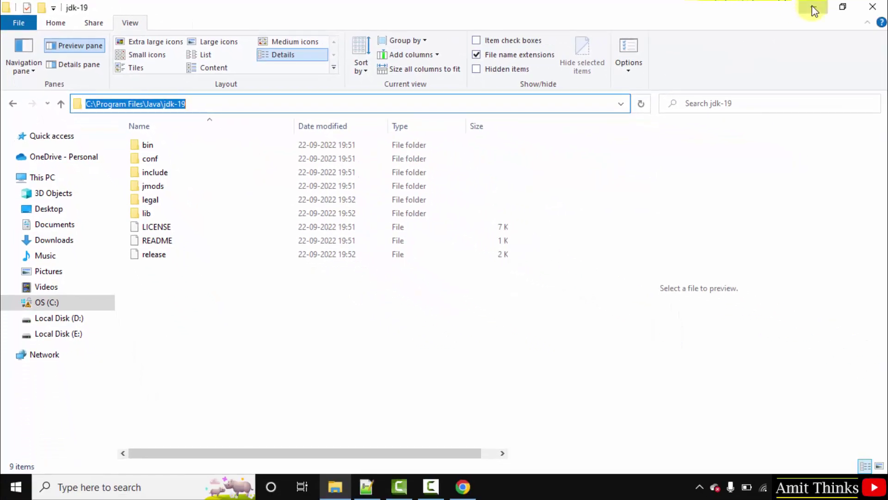
Minimize Explorer and open 'Edit the system environment variables' from Windows search
{"action": "left_click", "coordinate": [812, 8]}
{"action": "left_click", "coordinate": [14, 489]}
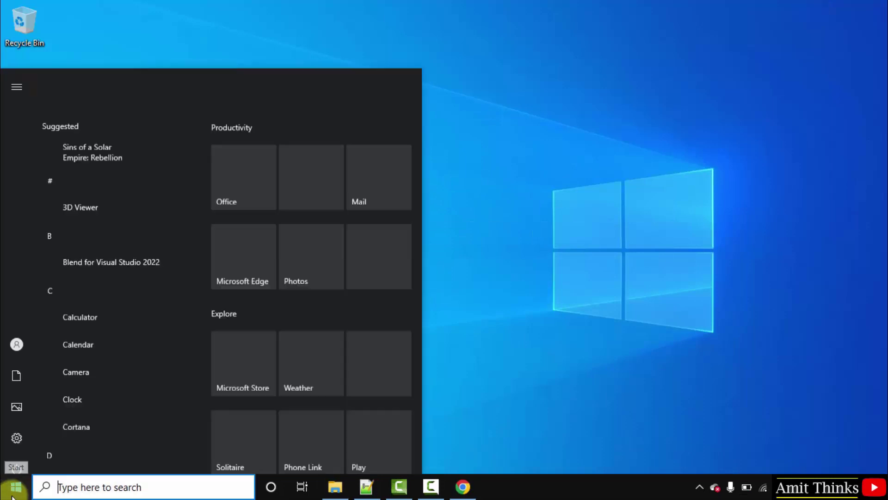
{"action": "type", "text": "environ"}
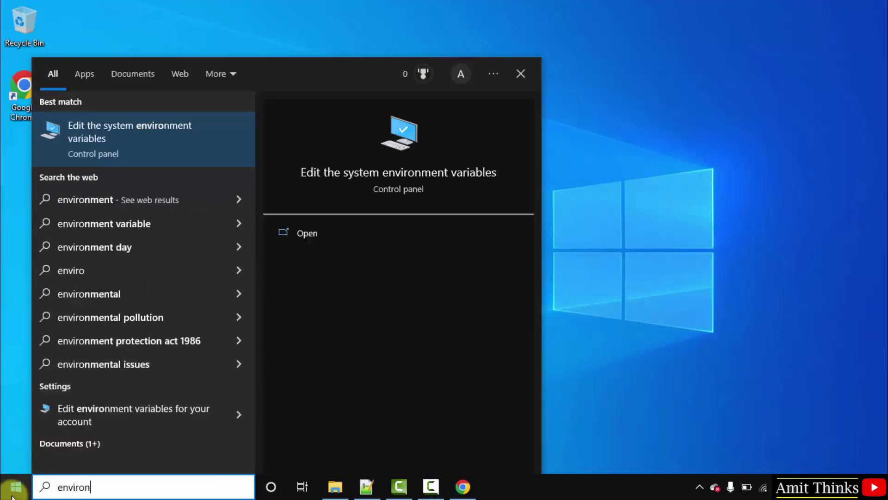
{"action": "type", "text": "ment variables"}
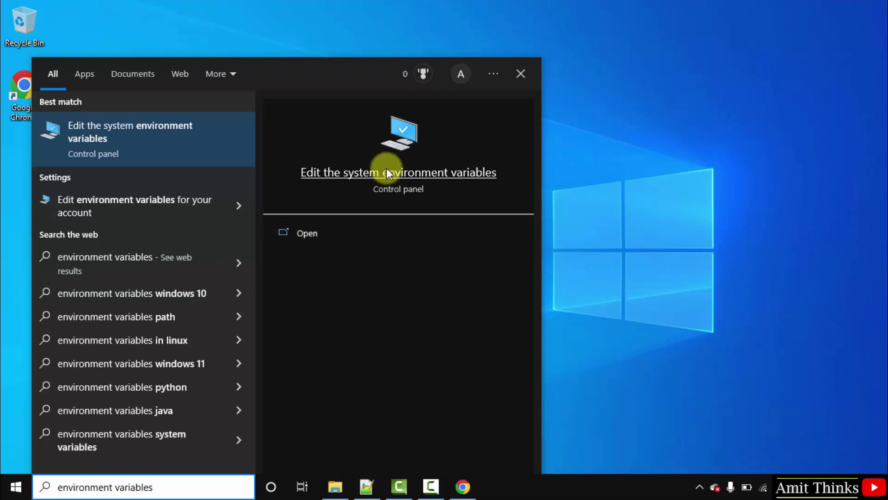
{"action": "left_click", "coordinate": [316, 233]}
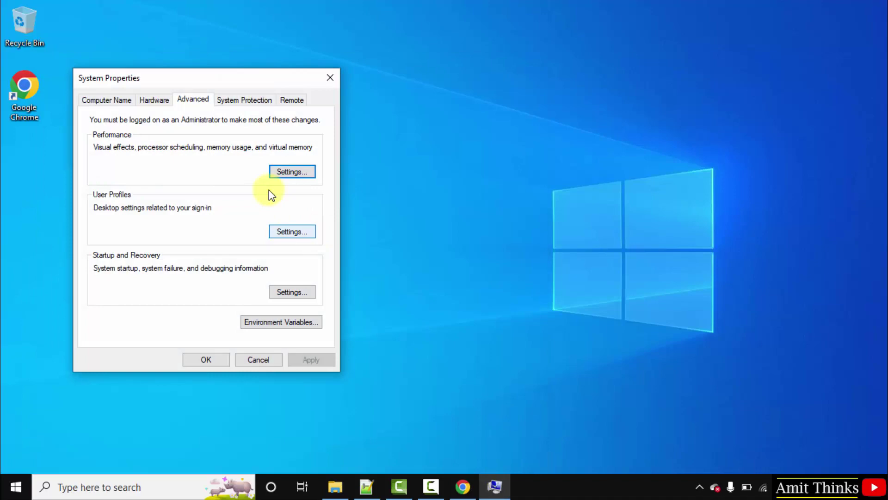
Start a new system variable JAVA_HOME and paste C:\Program Files\Java\jdk-19 as its value
{"action": "left_click", "coordinate": [301, 326]}
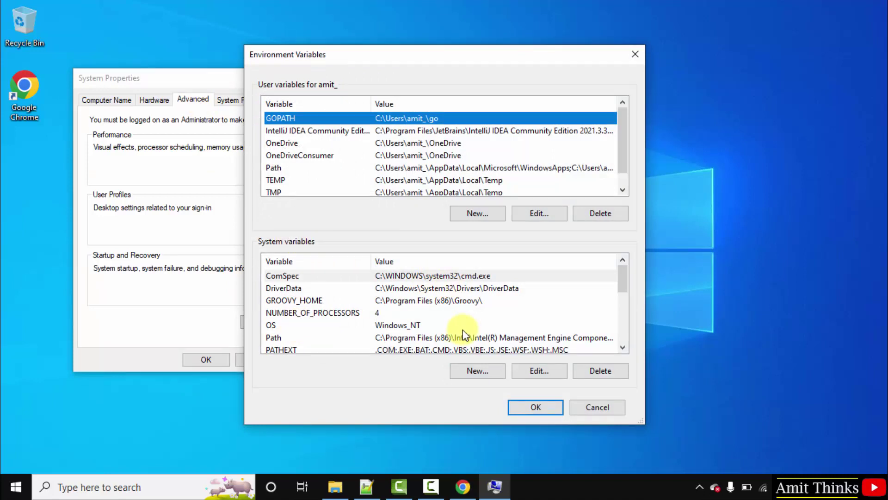
{"action": "left_click", "coordinate": [479, 368]}
{"action": "type", "text": "JA"}
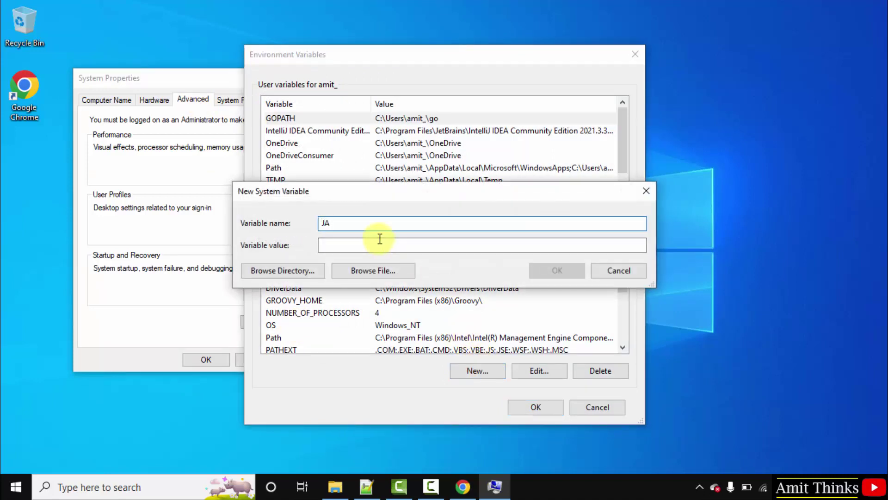
{"action": "type", "text": "VA_HOME"}
{"action": "left_click", "coordinate": [389, 247]}
{"action": "right_click", "coordinate": [390, 246]}
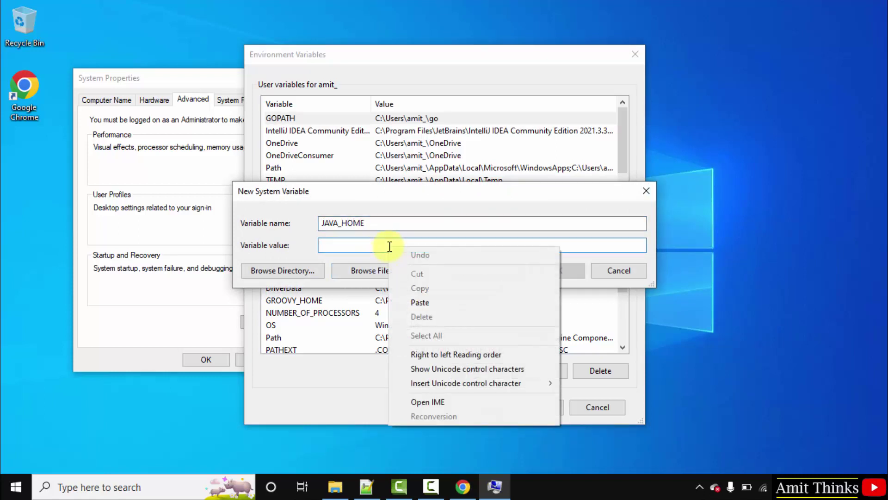
{"action": "left_click", "coordinate": [423, 298]}
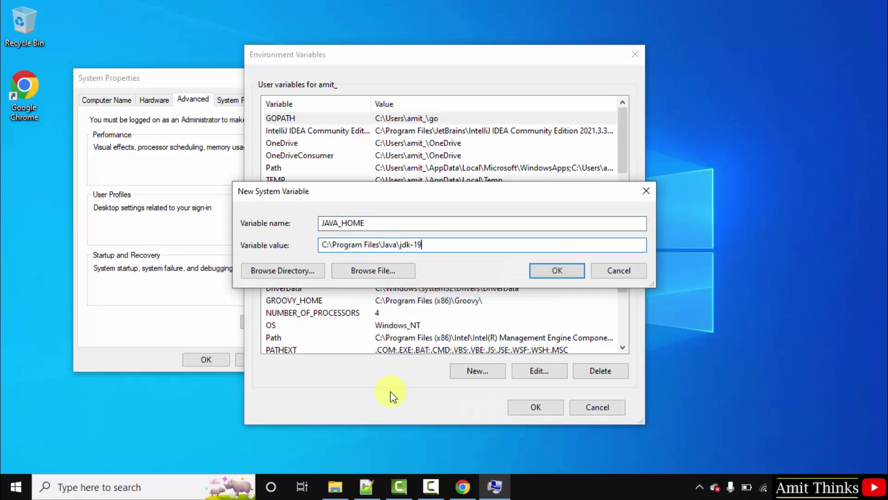
Check the path against the jdk-19 folder window, then save the JAVA_HOME variable
{"action": "left_click", "coordinate": [336, 487]}
{"action": "left_click", "coordinate": [330, 105]}
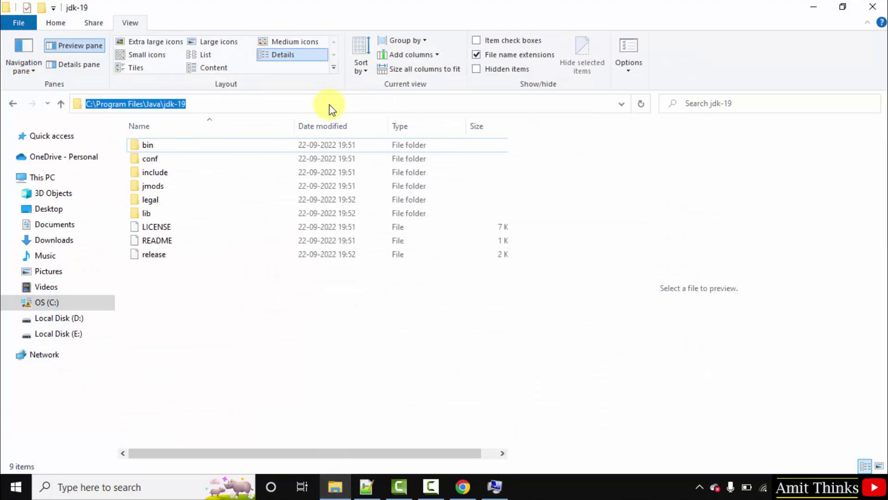
{"action": "left_click", "coordinate": [811, 10]}
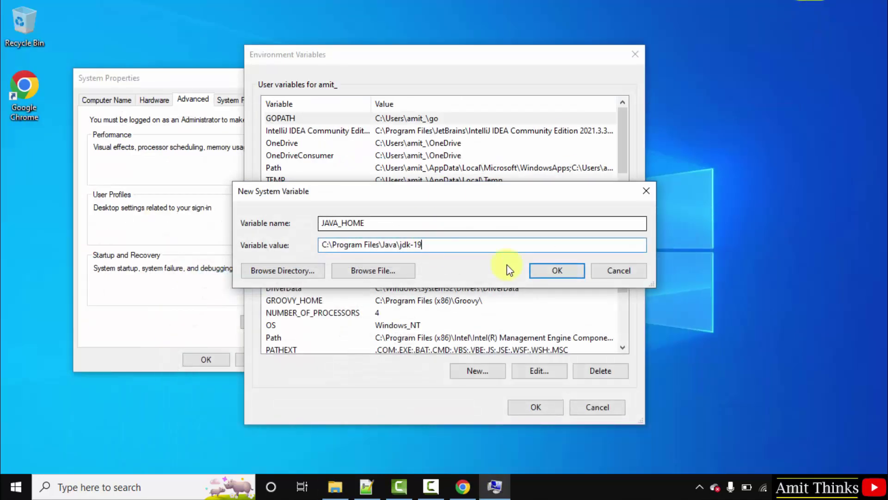
{"action": "left_click", "coordinate": [536, 273]}
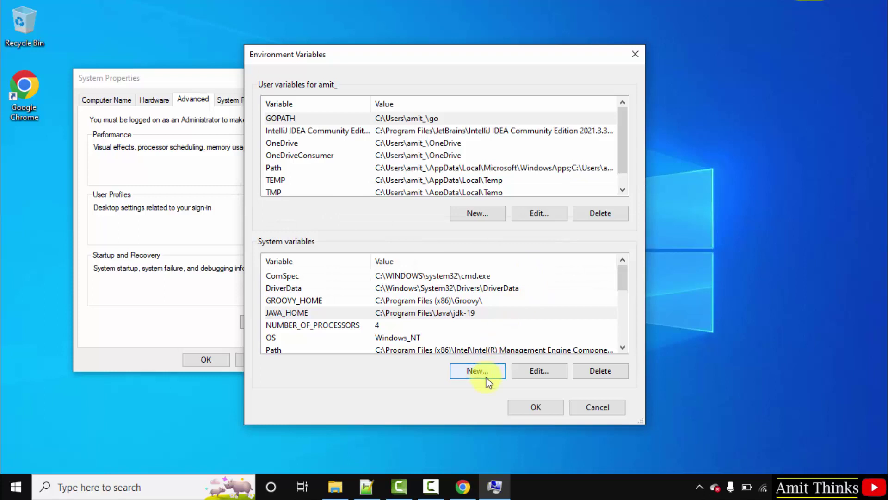
{"action": "left_click", "coordinate": [623, 349]}
{"action": "left_click", "coordinate": [622, 350]}
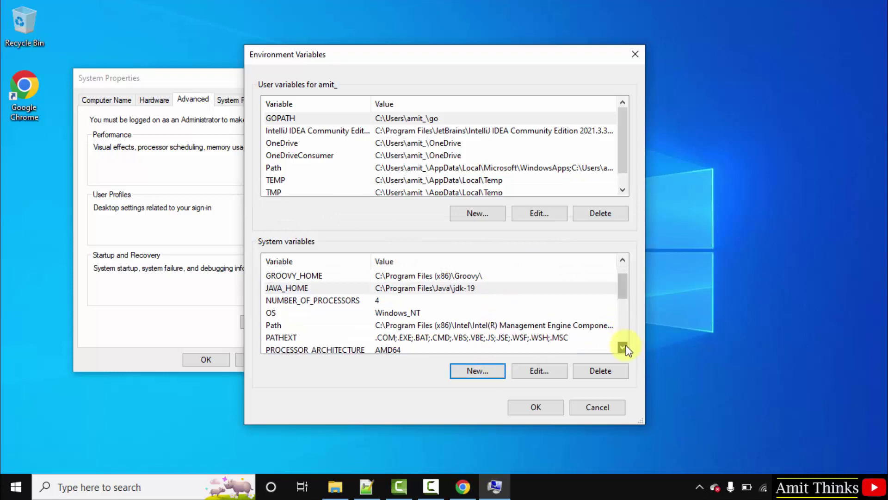
Open the system Path variable's entry list and add a new empty entry
{"action": "left_click", "coordinate": [454, 314]}
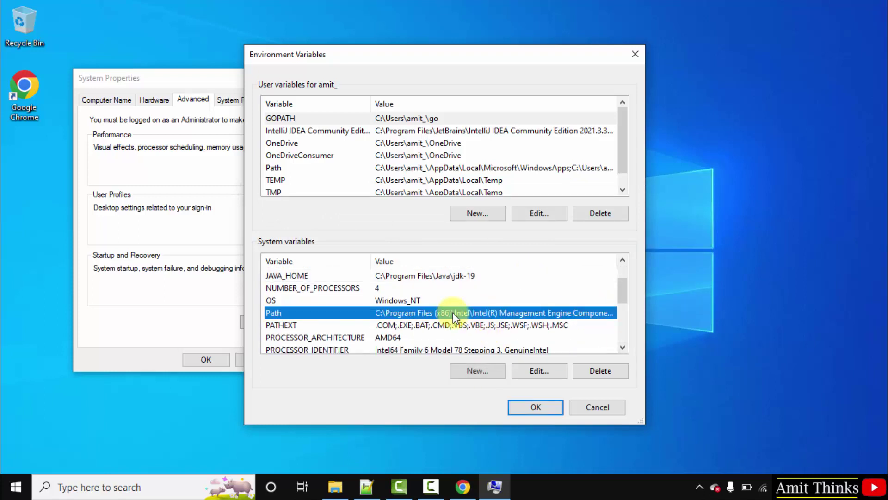
{"action": "double_click", "coordinate": [396, 311]}
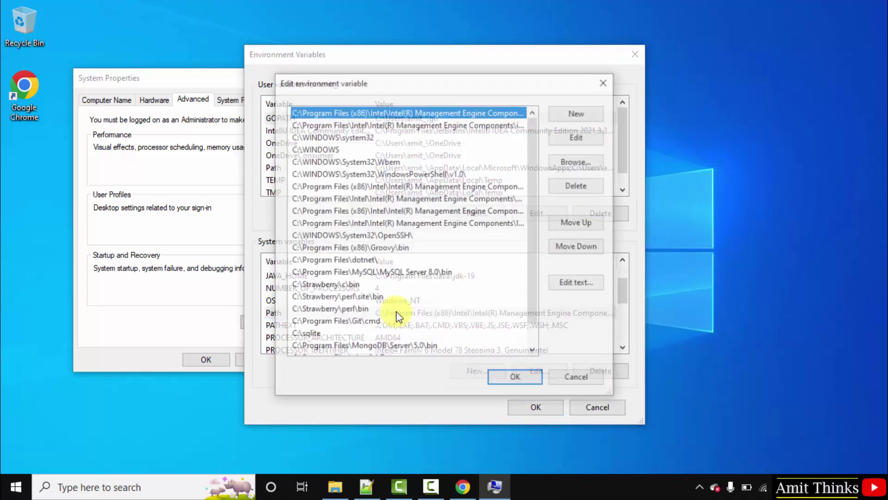
{"action": "left_click", "coordinate": [579, 113]}
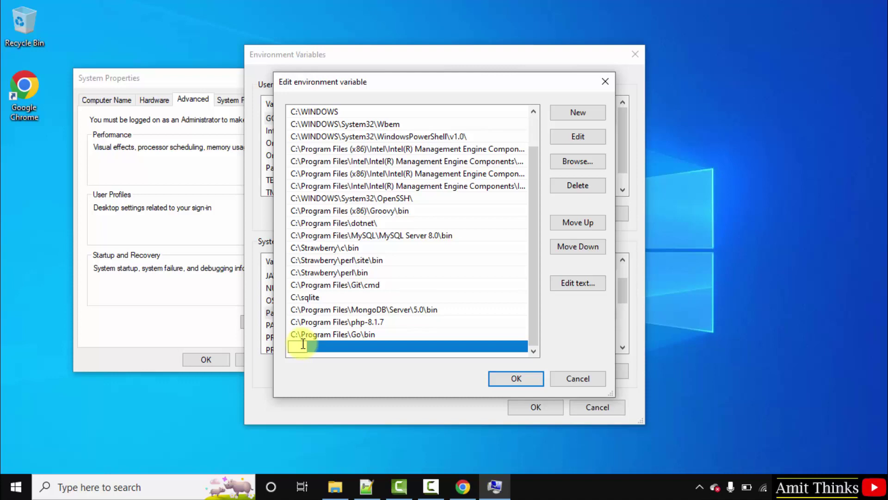
Open jdk-19's bin folder and copy its path C:\Program Files\Java\jdk-19\bin
{"action": "left_click", "coordinate": [335, 479]}
{"action": "left_click", "coordinate": [248, 145]}
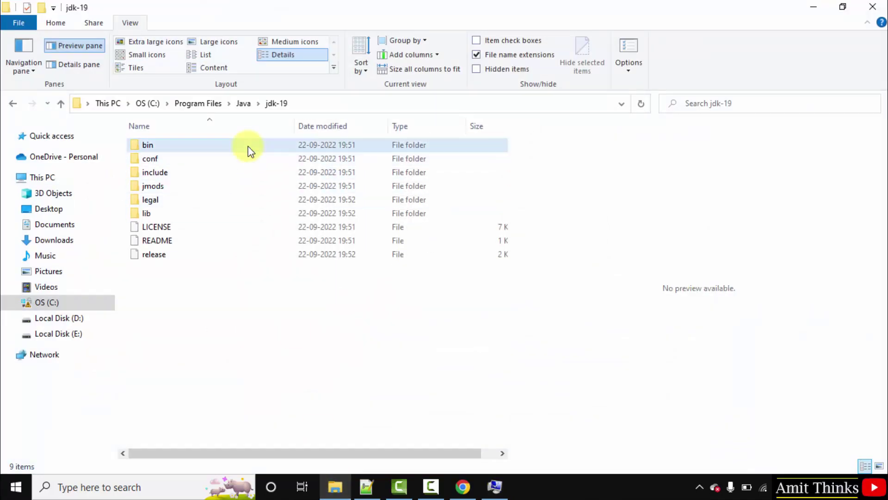
{"action": "left_click", "coordinate": [340, 104]}
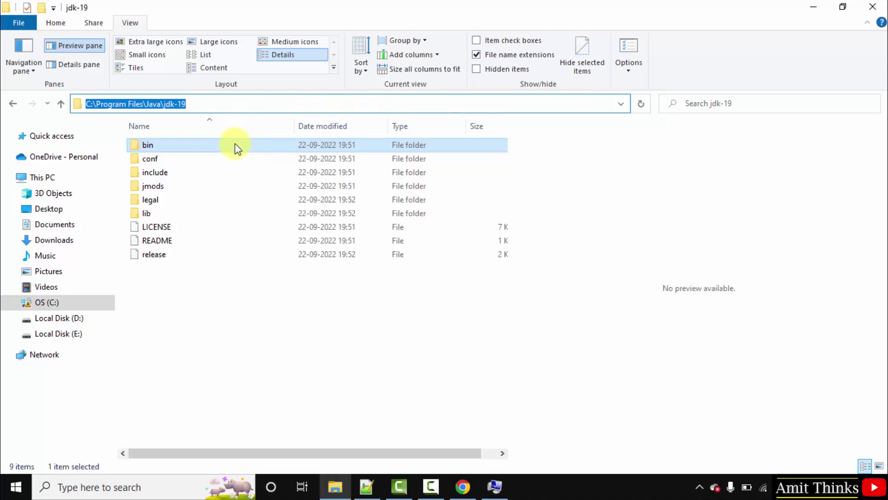
{"action": "double_click", "coordinate": [235, 148]}
{"action": "left_click", "coordinate": [335, 104]}
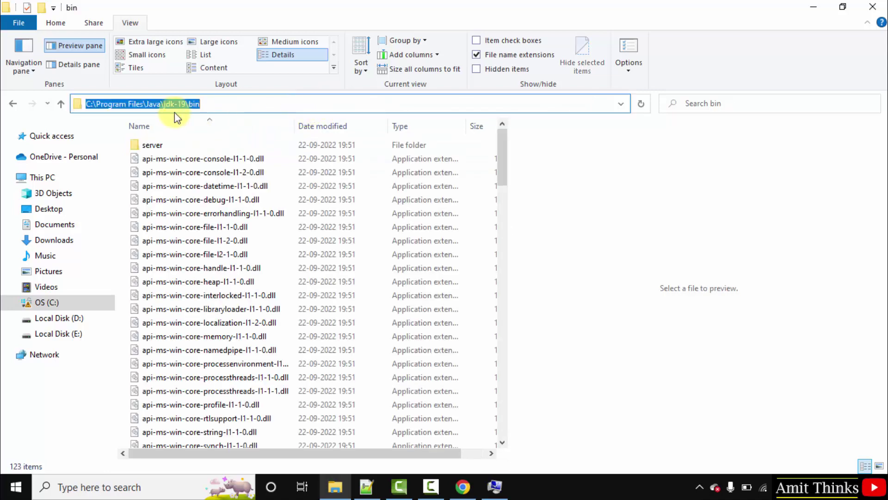
{"action": "right_click", "coordinate": [167, 102]}
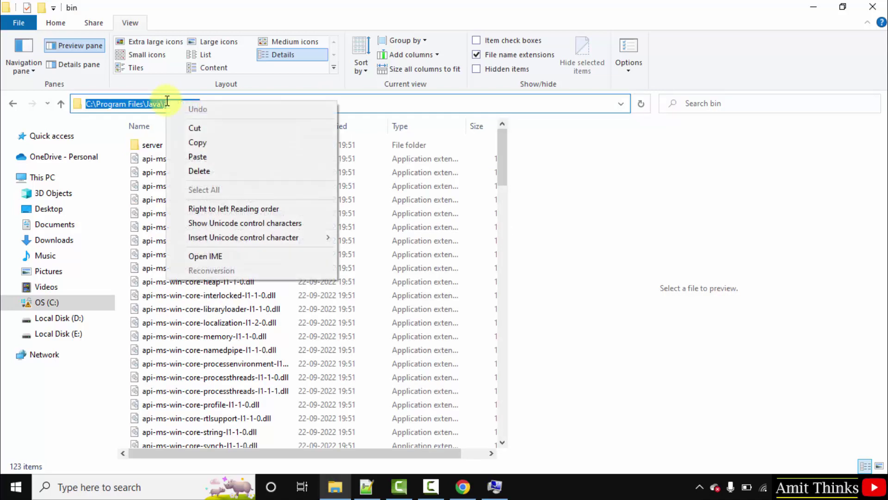
{"action": "left_click", "coordinate": [211, 141]}
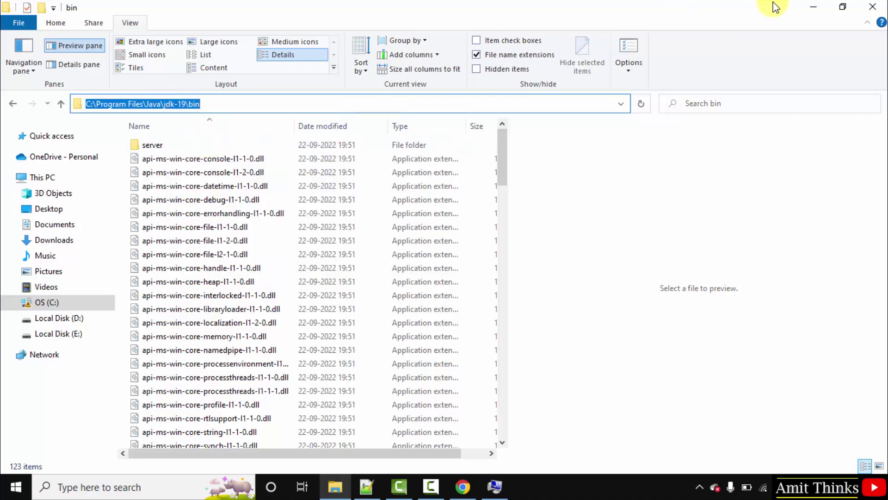
Paste C:\Program Files\Java\jdk-19\bin as a new Path entry
{"action": "left_click", "coordinate": [813, 7]}
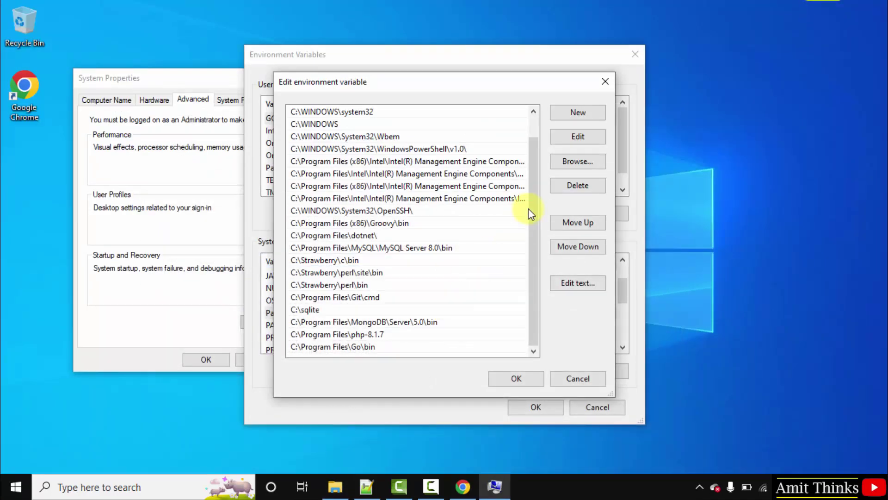
{"action": "left_click", "coordinate": [577, 111]}
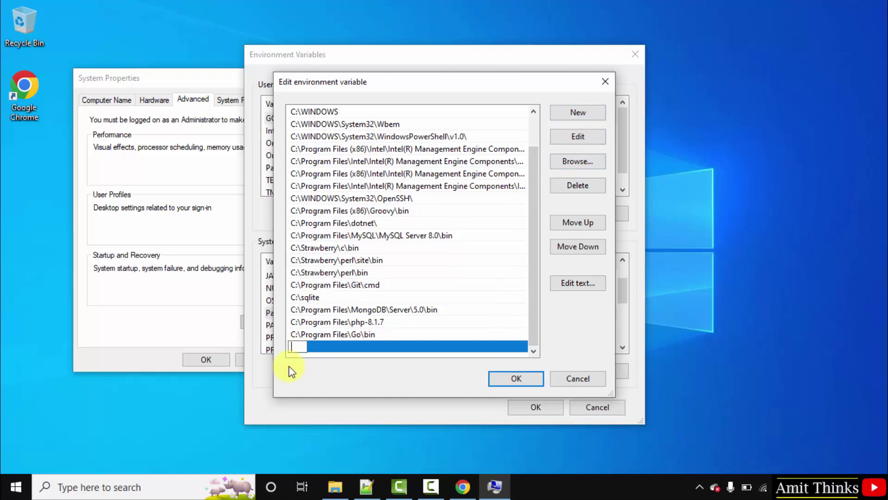
{"action": "right_click", "coordinate": [296, 344]}
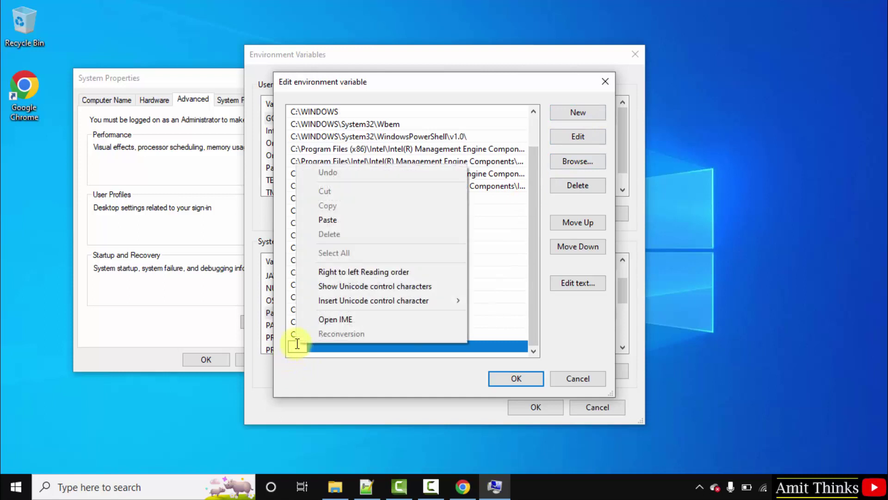
{"action": "left_click", "coordinate": [381, 221]}
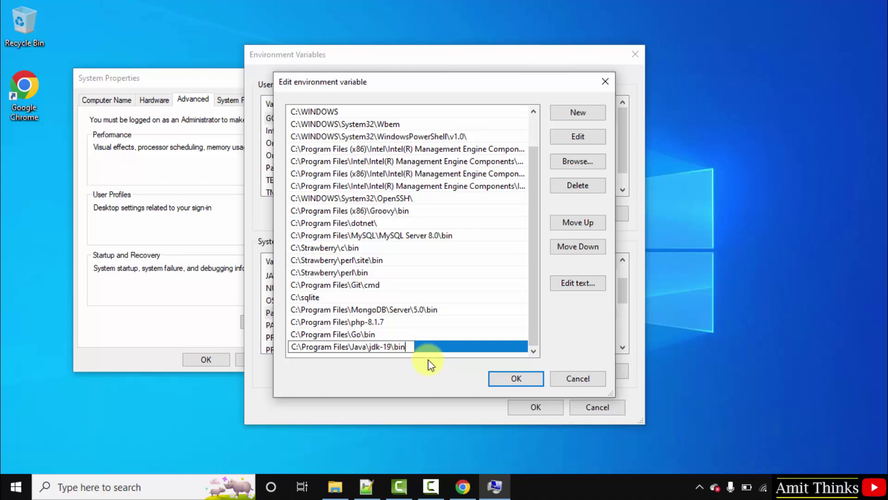
{"action": "left_click", "coordinate": [335, 487]}
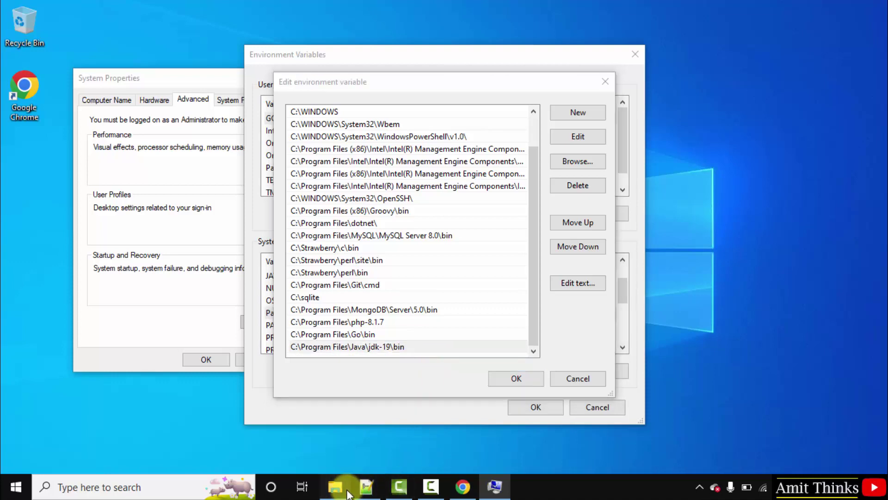
Browse from C: into Program Files\Common Files\Oracle\Java\javapath, which lists java.exe and javac.exe
{"action": "left_click", "coordinate": [146, 103]}
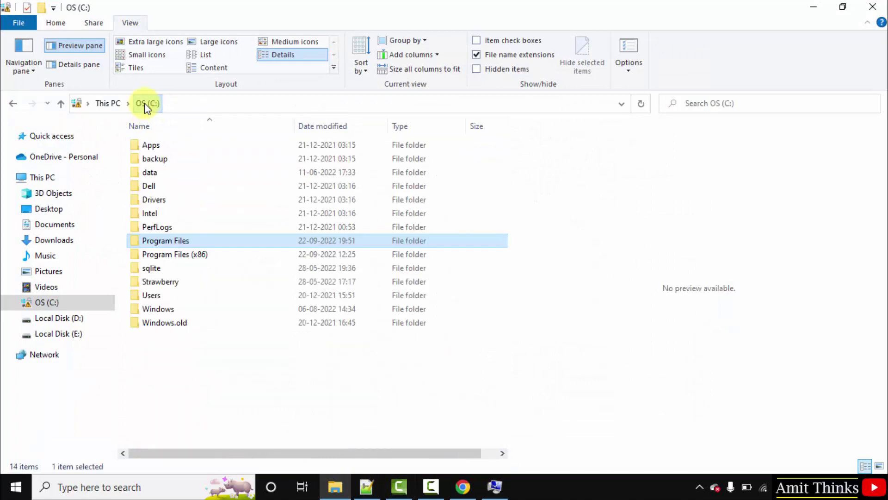
{"action": "double_click", "coordinate": [239, 240]}
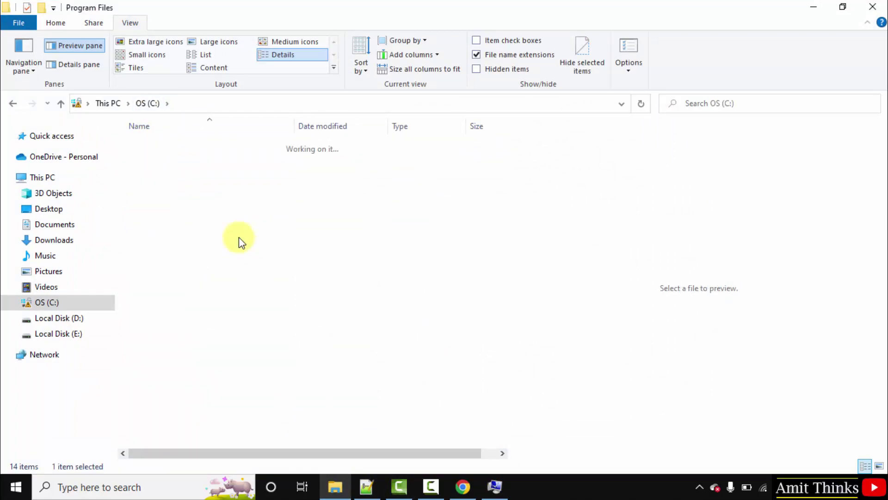
{"action": "left_click", "coordinate": [194, 174]}
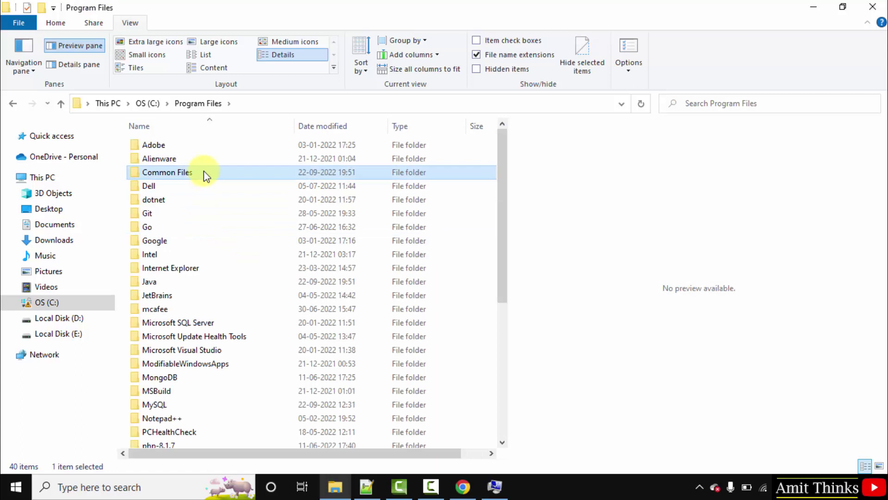
{"action": "double_click", "coordinate": [208, 173]}
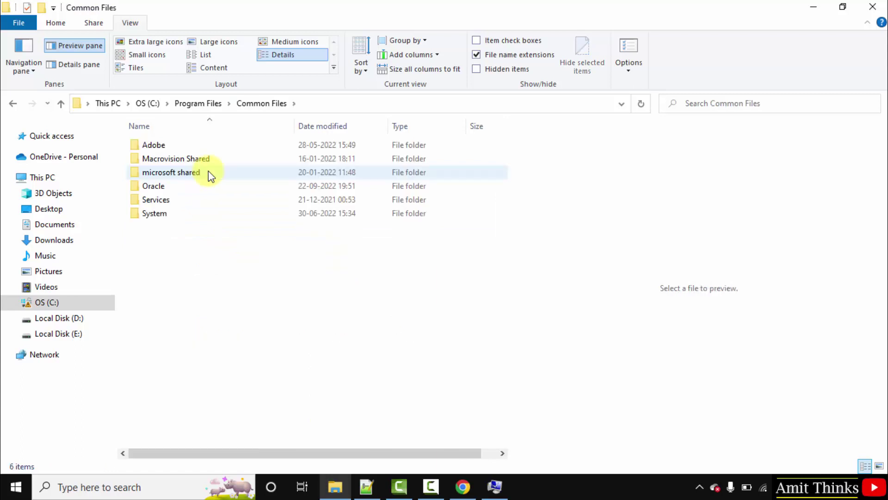
{"action": "double_click", "coordinate": [193, 187]}
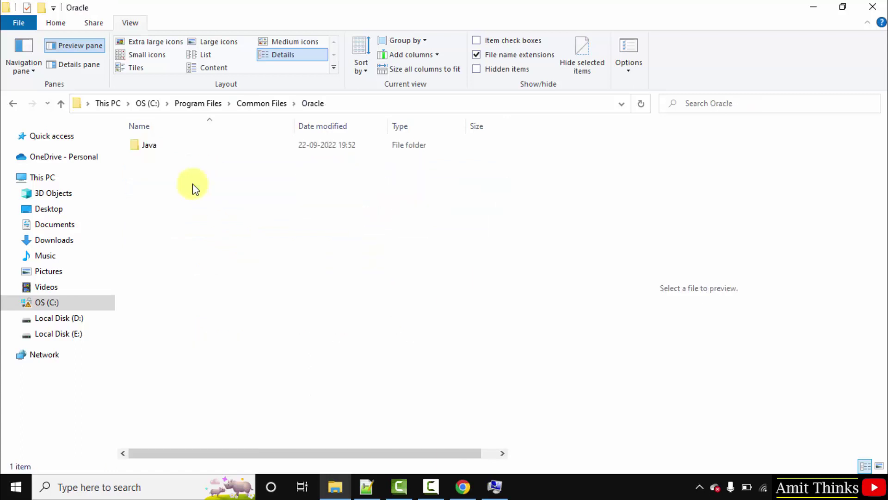
{"action": "double_click", "coordinate": [206, 153]}
{"action": "left_click", "coordinate": [206, 153]}
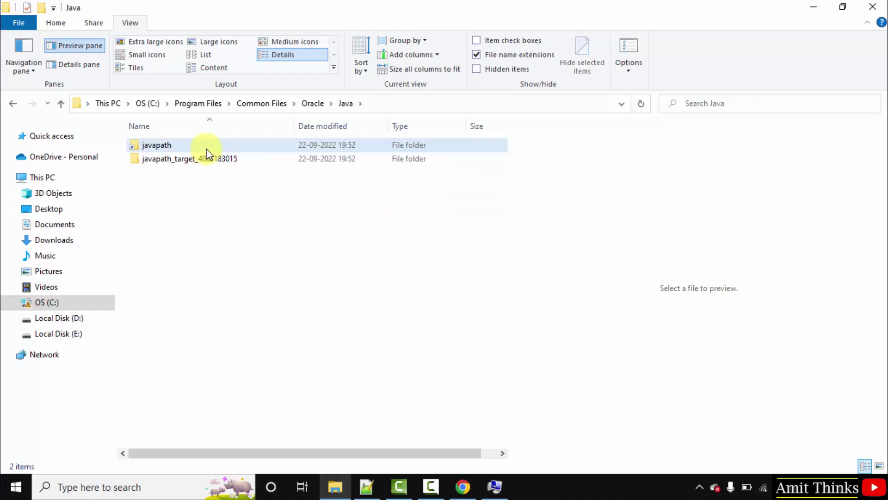
{"action": "double_click", "coordinate": [198, 148]}
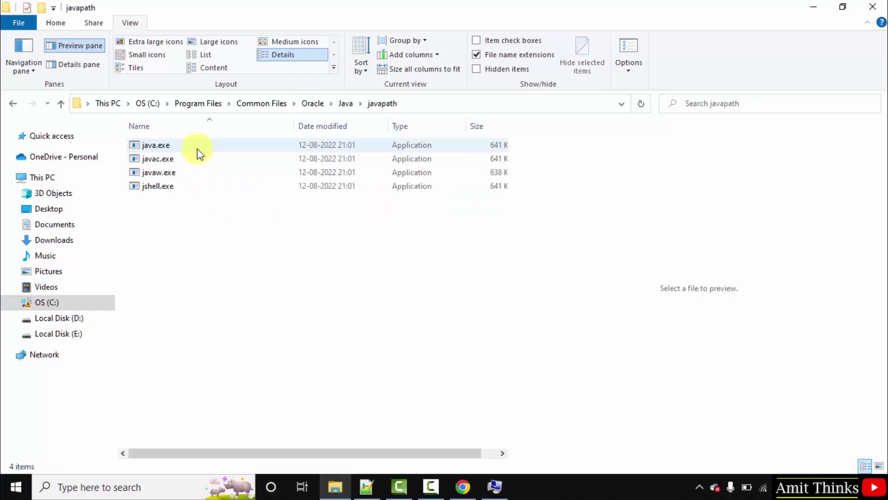
Copy the javapath folder's full path from the address bar and return to the Path dialog
{"action": "left_click", "coordinate": [431, 103]}
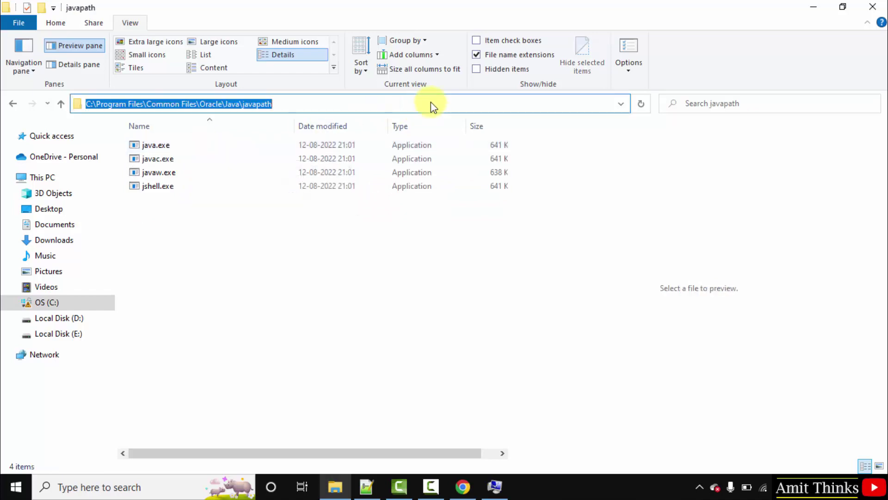
{"action": "right_click", "coordinate": [174, 106]}
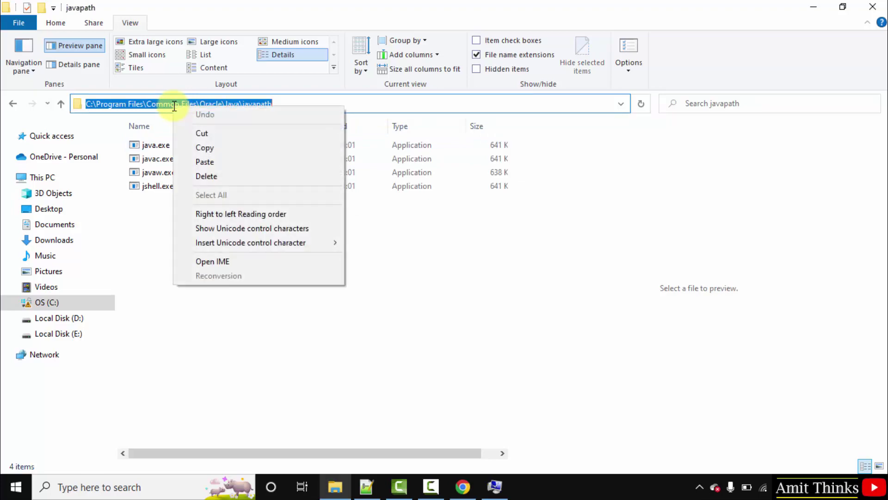
{"action": "left_click", "coordinate": [210, 149]}
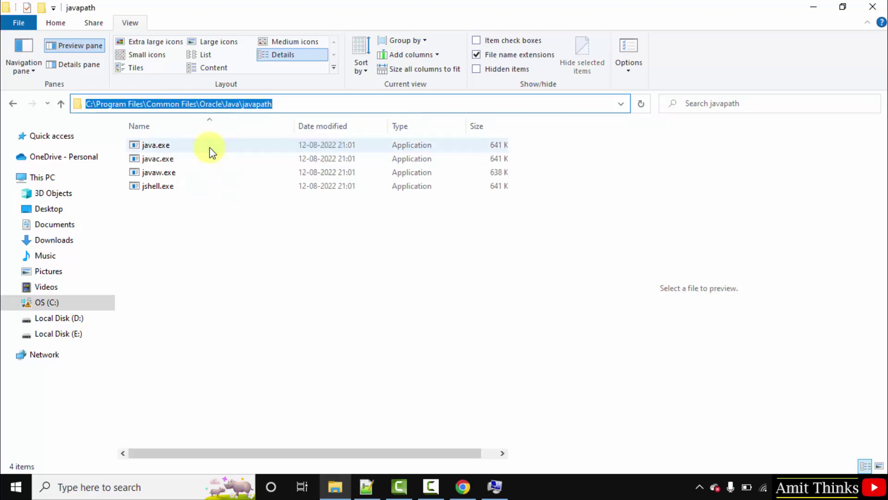
{"action": "left_click", "coordinate": [814, 6]}
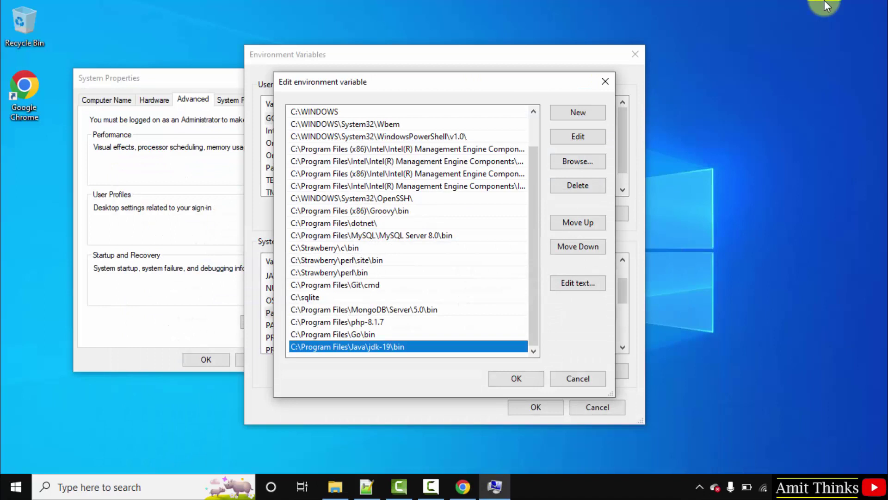
Add a new Path entry and paste C:\Program Files\Common Files\Oracle\Java\javapath into it
{"action": "left_click", "coordinate": [576, 112]}
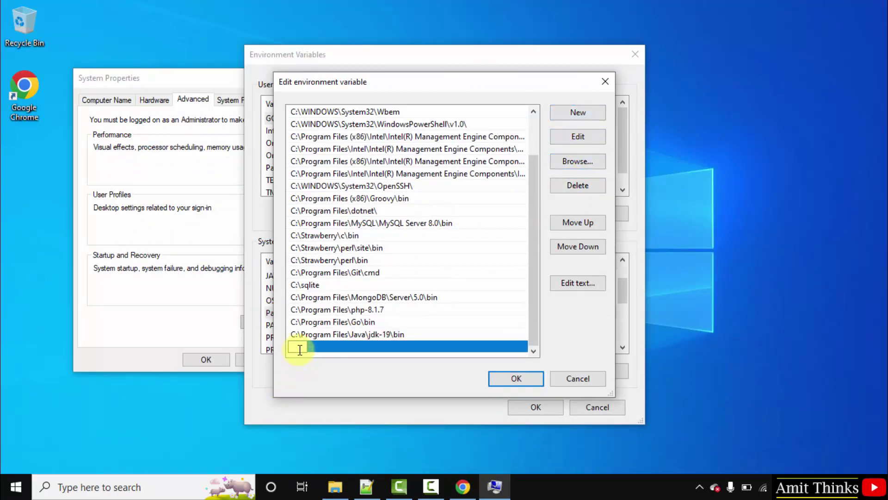
{"action": "right_click", "coordinate": [299, 349]}
{"action": "left_click", "coordinate": [369, 232]}
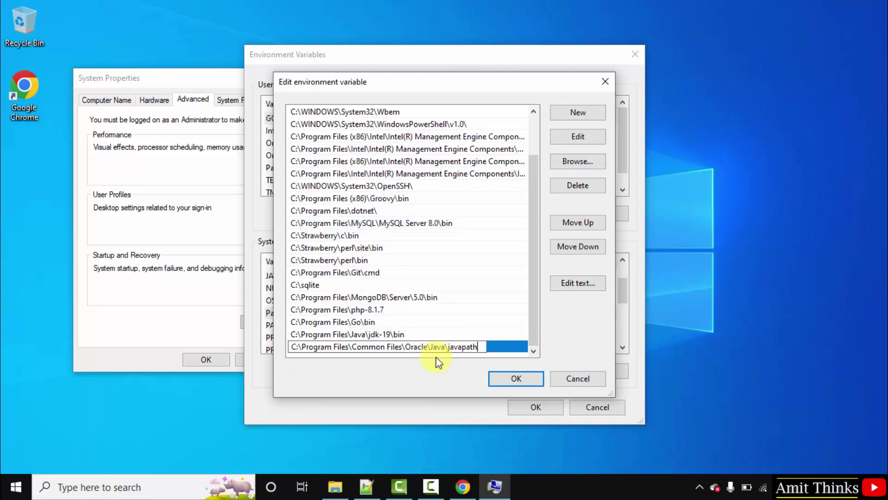
Confirm the Path editor, Environment Variables and System Properties dialogs to save the changes
{"action": "left_click", "coordinate": [517, 379]}
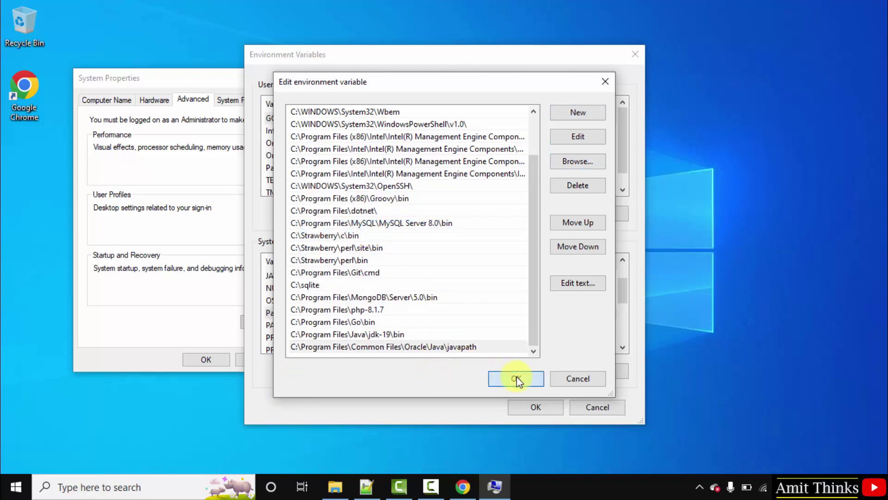
{"action": "left_click", "coordinate": [534, 403]}
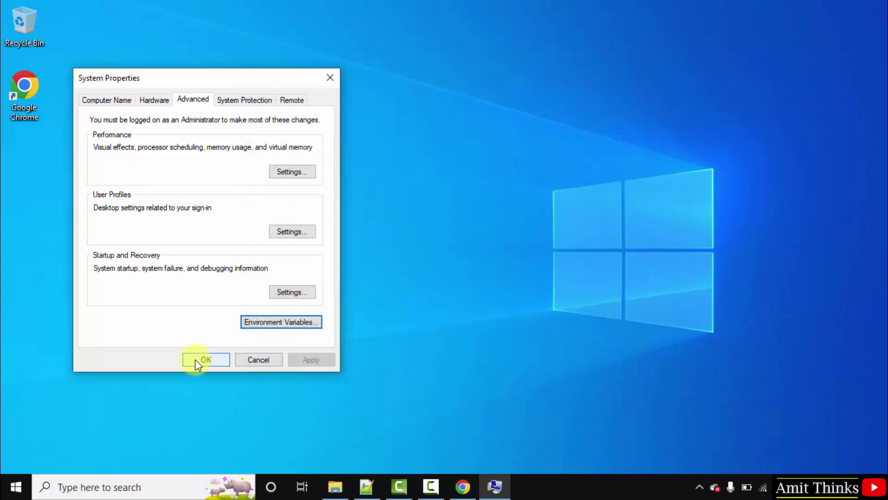
{"action": "left_click", "coordinate": [195, 359]}
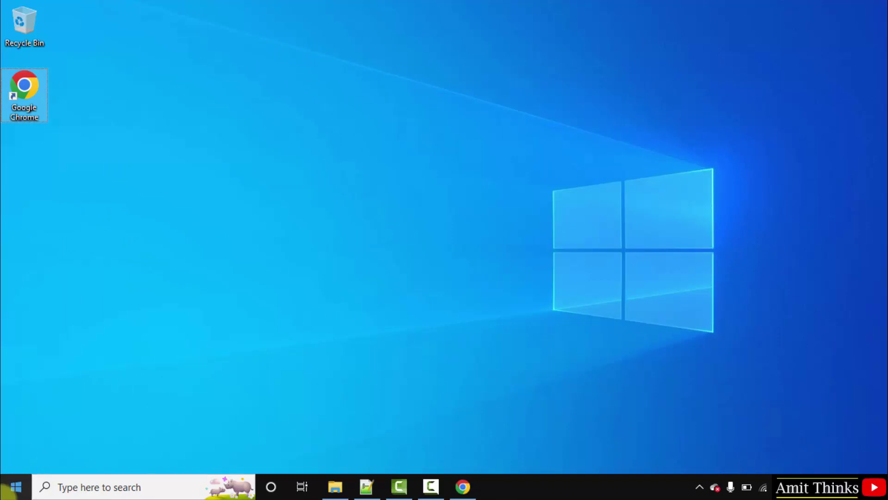
Search 'environment', reopen the system Environment Variables and check the JAVA_HOME variable
{"action": "left_click", "coordinate": [8, 489]}
{"action": "type", "text": "ENVI"}
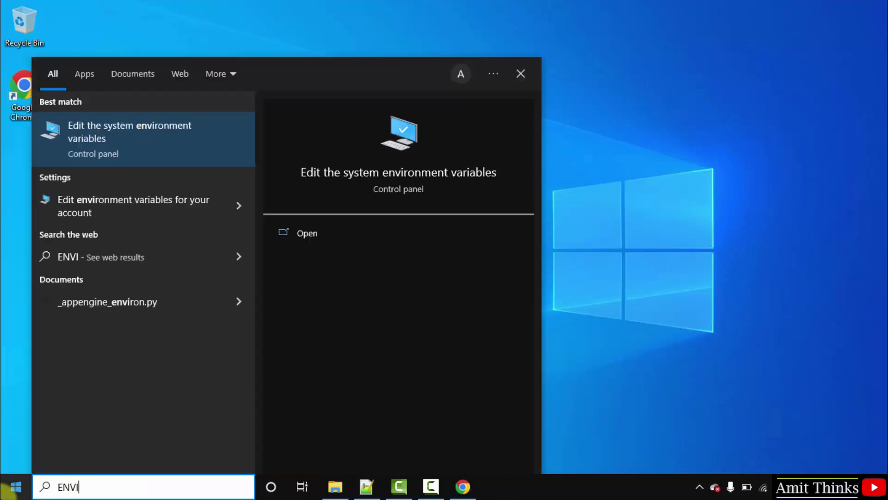
{"action": "type", "text": "RO"}
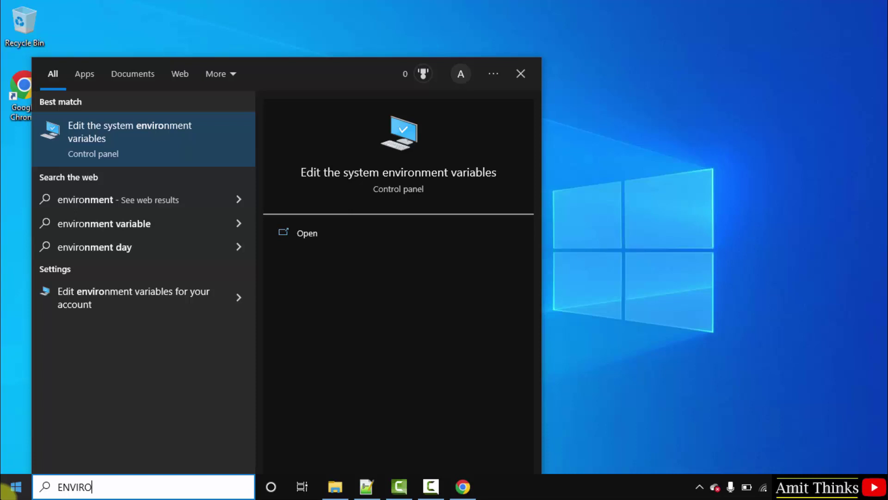
{"action": "type", "text": "NMENT"}
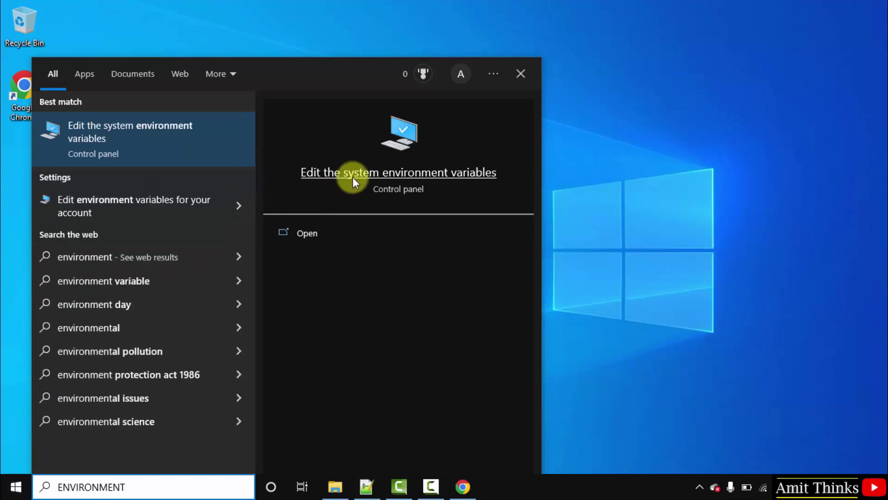
{"action": "left_click", "coordinate": [315, 233]}
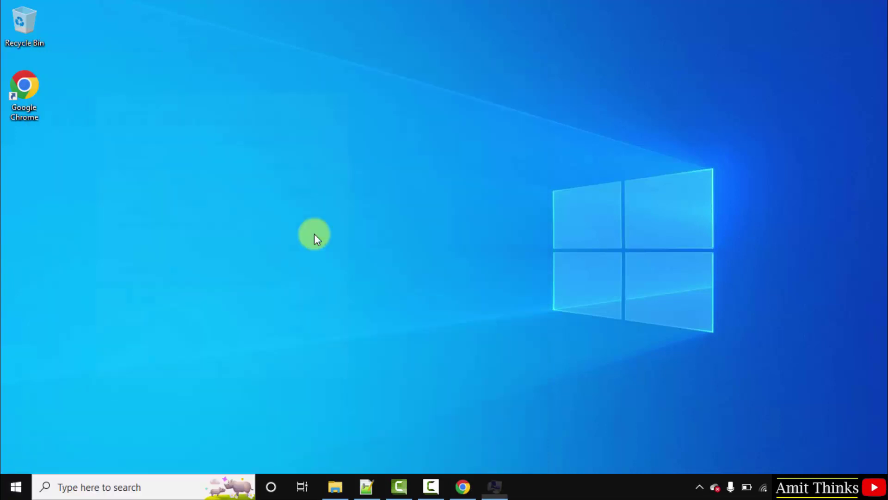
{"action": "left_click", "coordinate": [309, 340]}
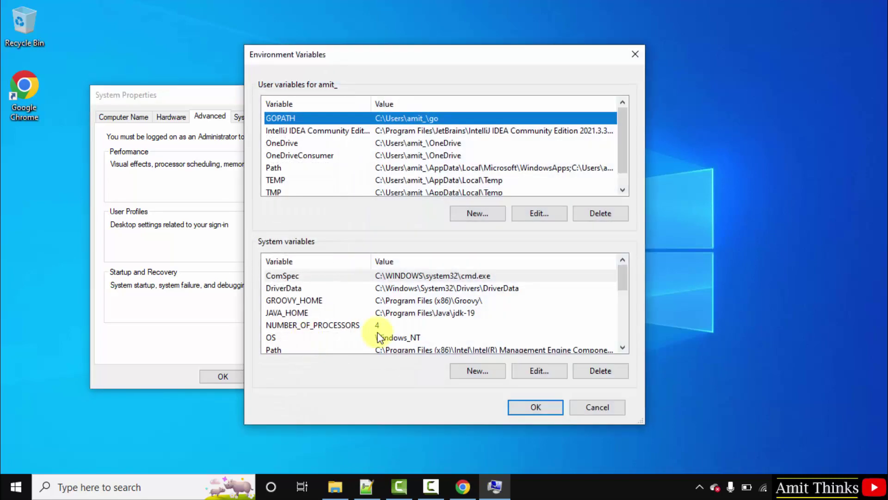
{"action": "left_click", "coordinate": [409, 312]}
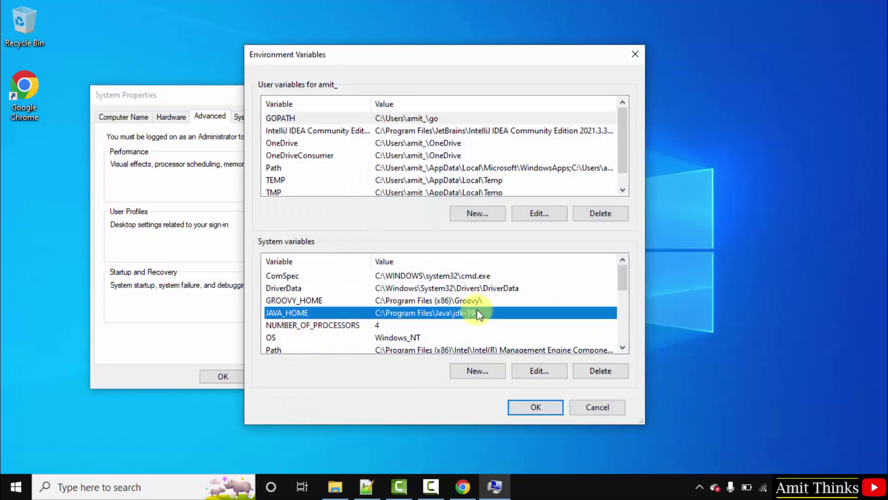
Reopen the Path variable's entries and verify the jdk-19\bin and javapath rows are listed
{"action": "left_click", "coordinate": [623, 347]}
{"action": "left_click", "coordinate": [622, 347]}
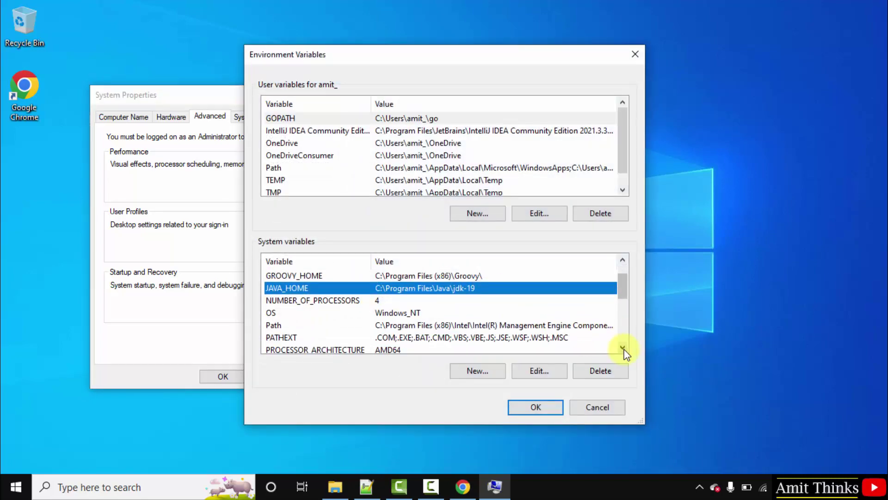
{"action": "left_click", "coordinate": [521, 326]}
{"action": "double_click", "coordinate": [520, 327]}
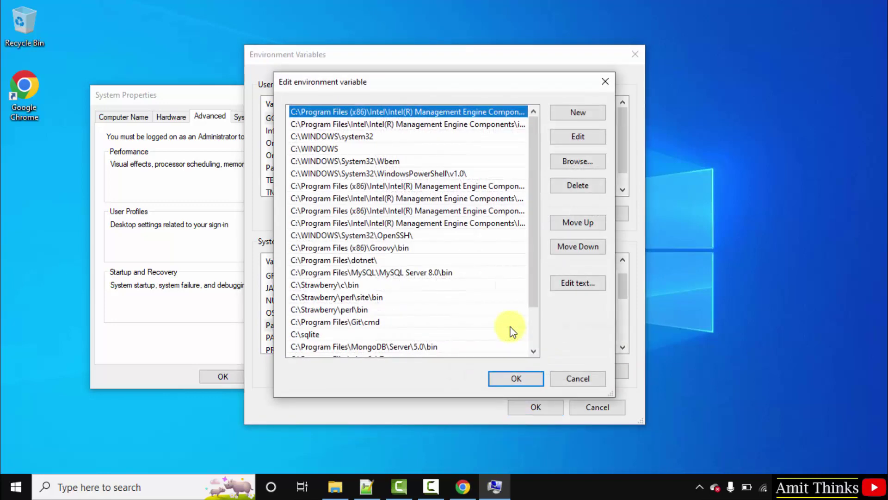
{"action": "scroll", "coordinate": [537, 339], "scroll_direction": "down", "scroll_amount": 1}
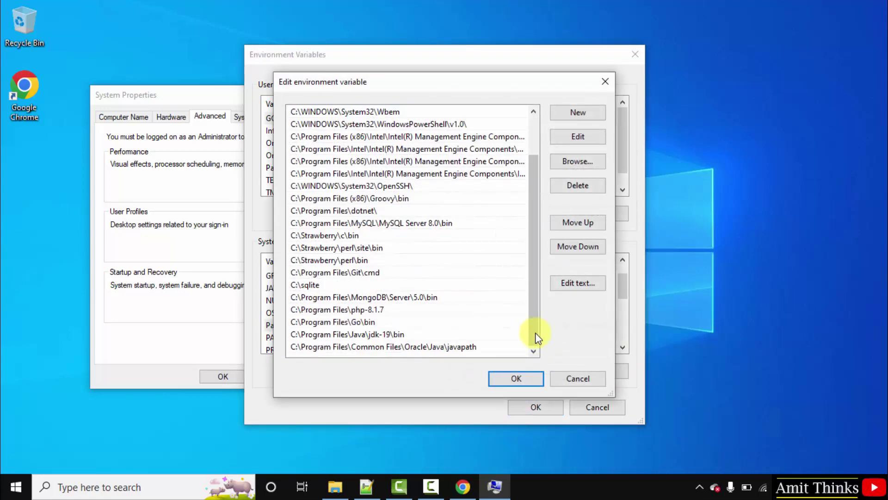
{"action": "left_click", "coordinate": [390, 335]}
{"action": "left_click", "coordinate": [430, 348]}
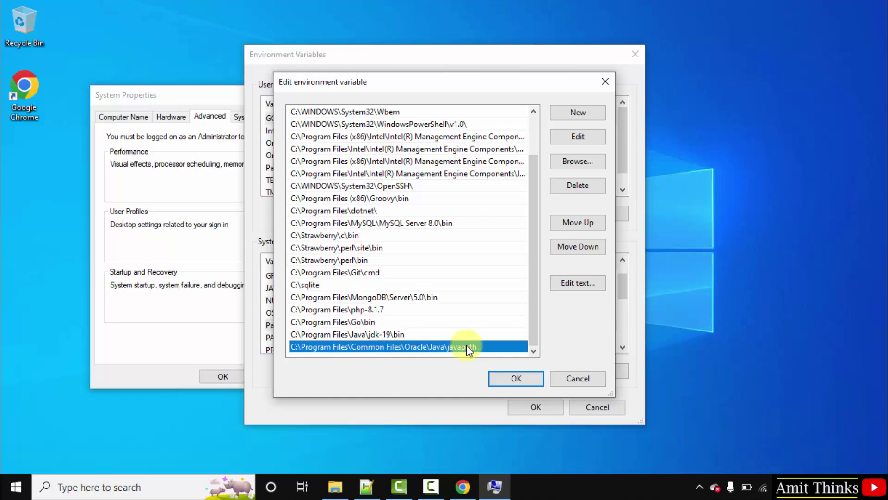
Close the Path editor, Environment Variables and System Properties, then search for CMD from Start
{"action": "left_click", "coordinate": [521, 381]}
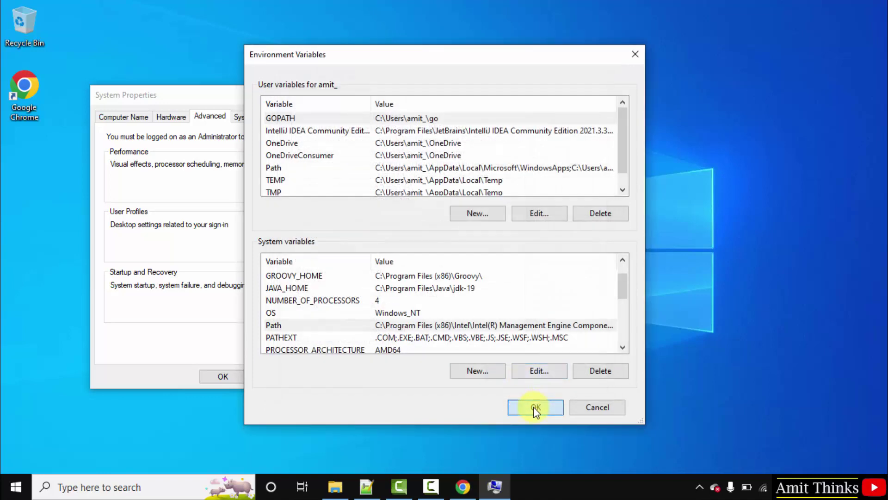
{"action": "left_click", "coordinate": [534, 406]}
{"action": "left_click", "coordinate": [223, 375]}
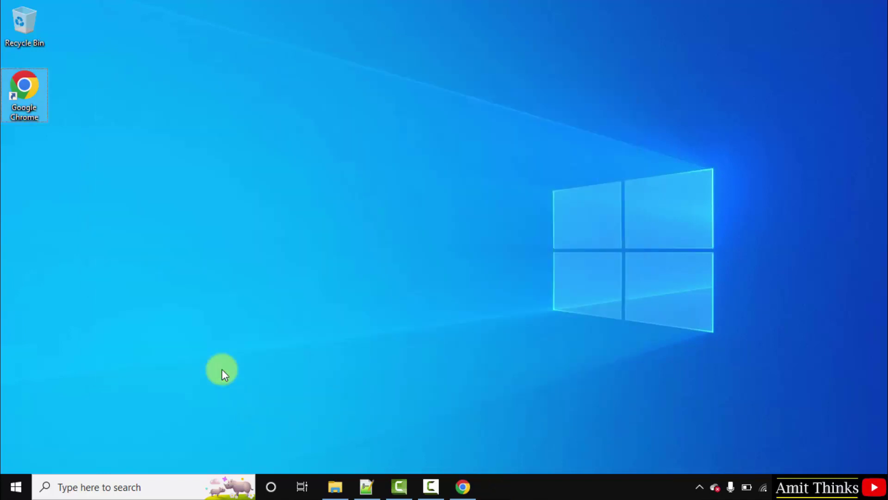
{"action": "left_click", "coordinate": [9, 485]}
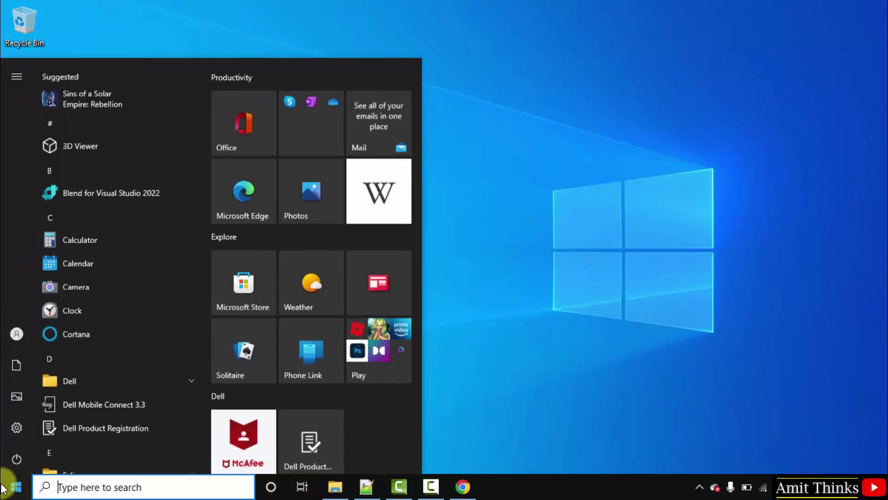
{"action": "type", "text": "cMD"}
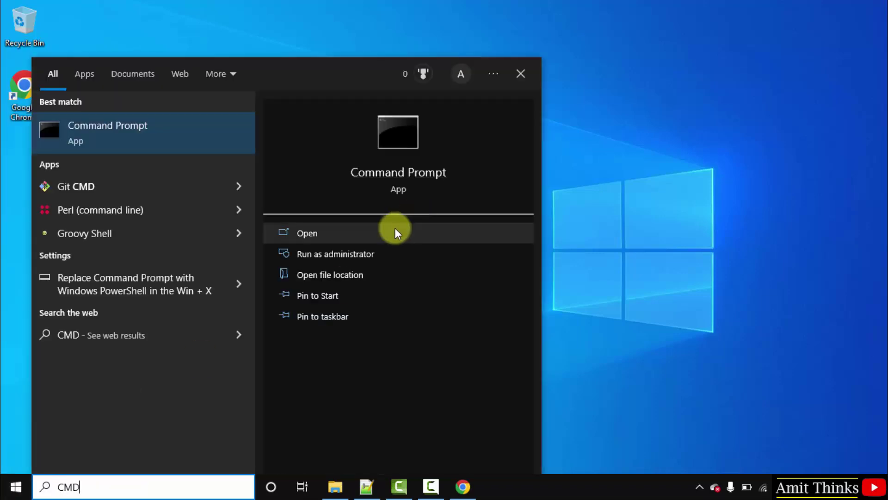
Run java --version and javac --version in Command Prompt, both reporting 19, then minimize it
{"action": "left_click", "coordinate": [395, 234]}
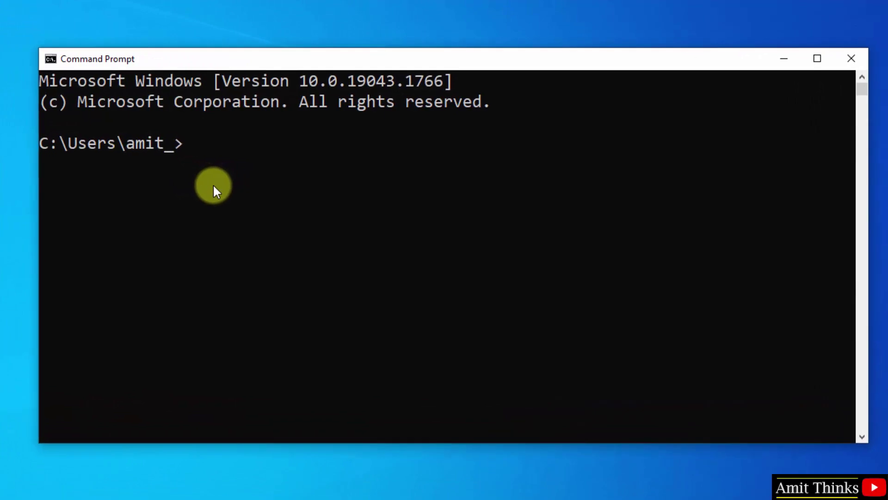
{"action": "type", "text": "java"}
{"action": "type", "text": " --version"}
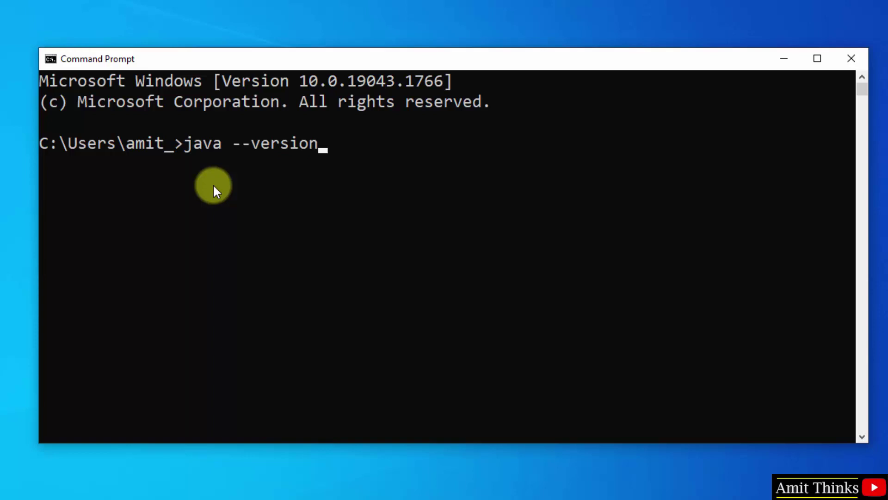
{"action": "key", "text": "Return"}
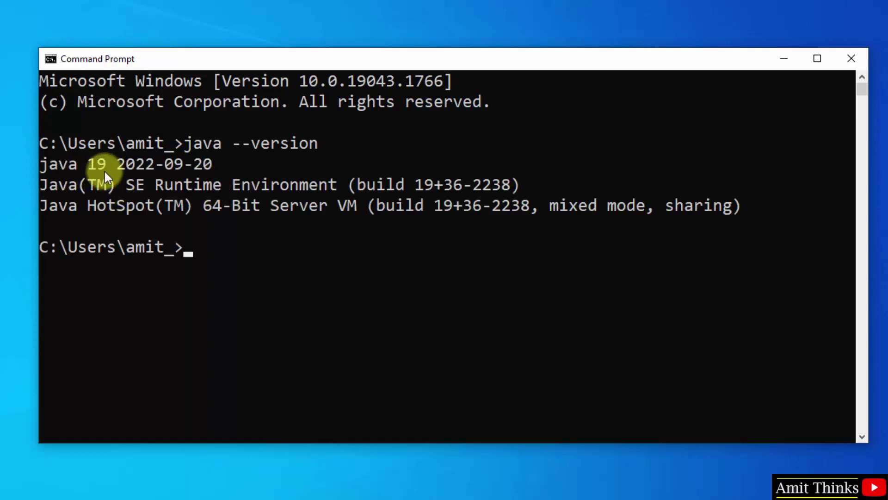
{"action": "type", "text": "javac"}
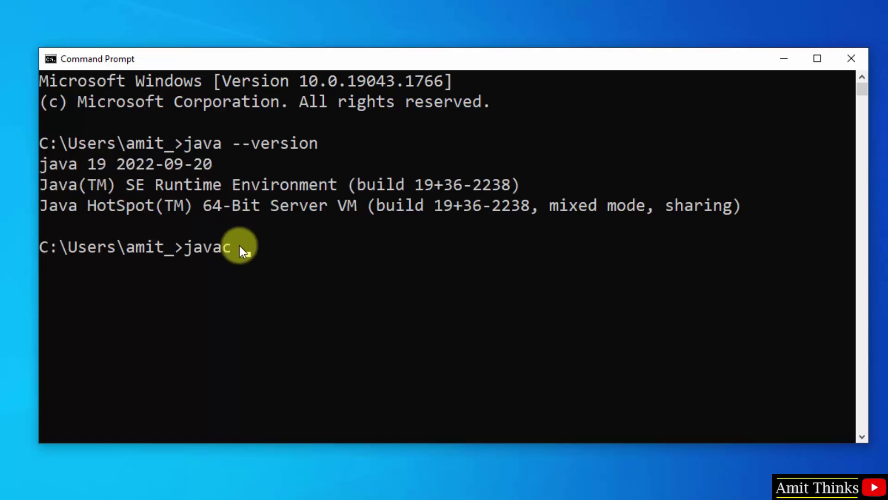
{"action": "type", "text": " --"}
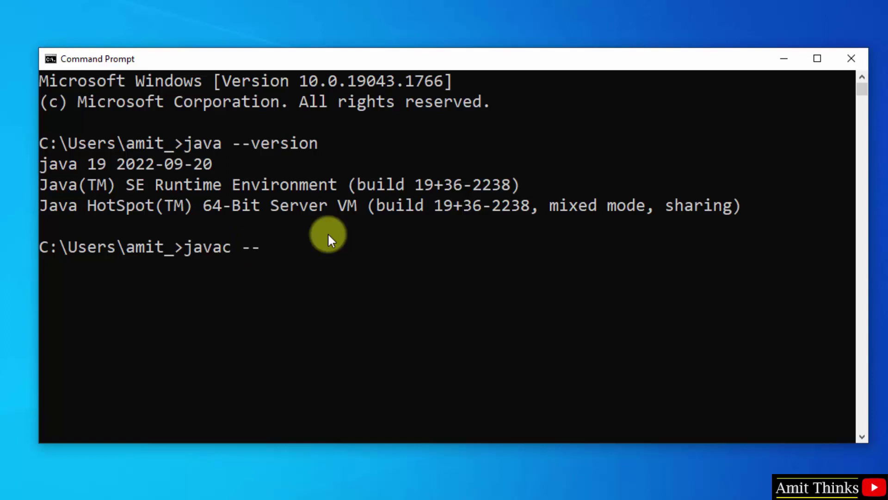
{"action": "type", "text": "version"}
{"action": "key", "text": "Return"}
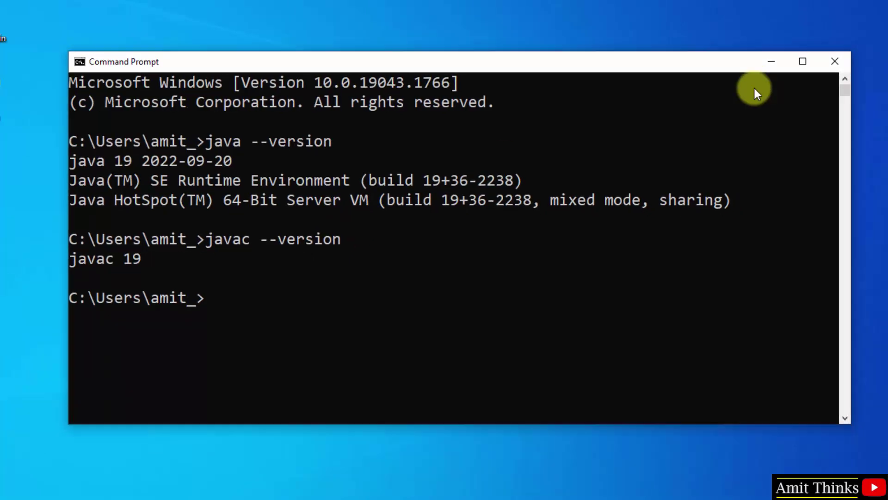
{"action": "left_click", "coordinate": [755, 61]}
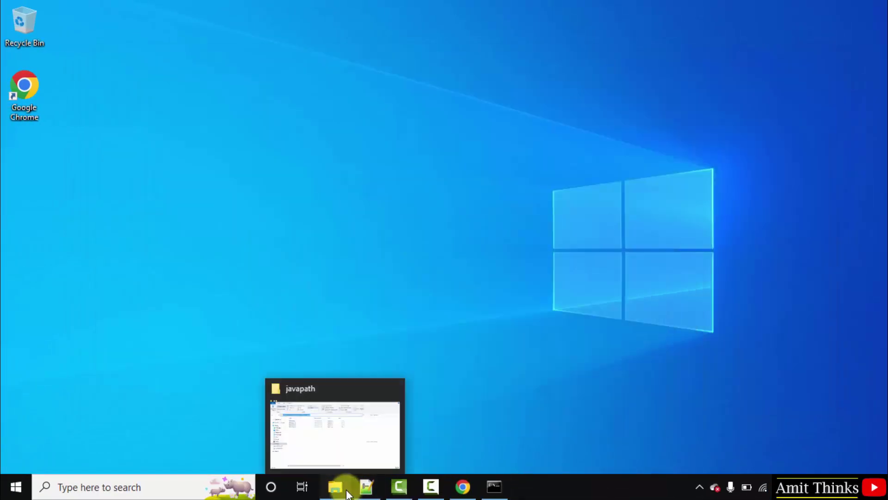
Return to File Explorer and go via This PC to Local Disk (D:)
{"action": "left_click", "coordinate": [338, 487]}
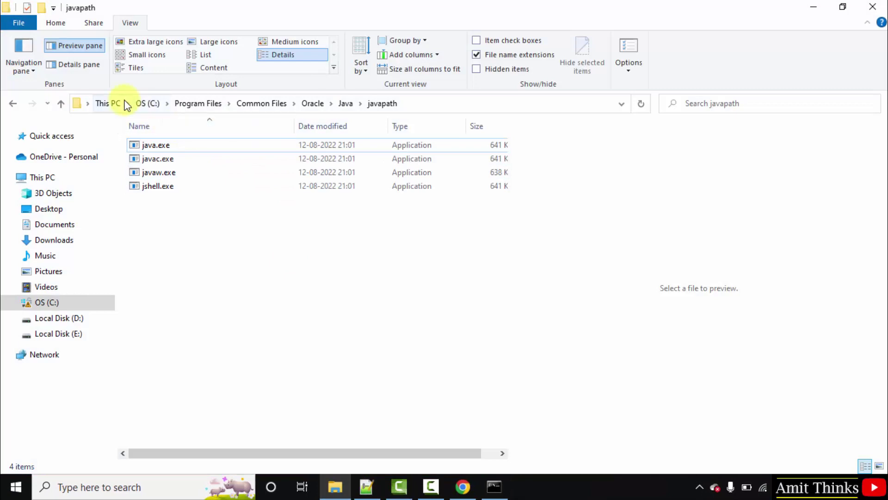
{"action": "left_click", "coordinate": [146, 102]}
{"action": "left_click", "coordinate": [110, 104]}
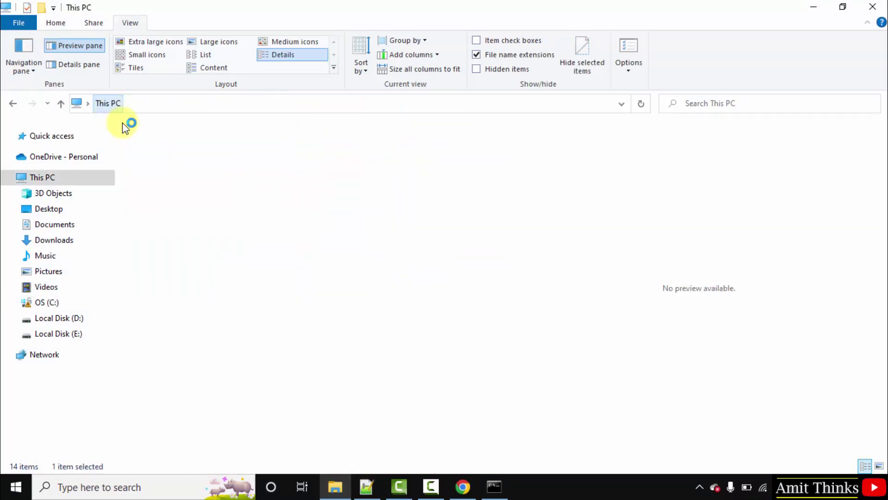
{"action": "double_click", "coordinate": [321, 328]}
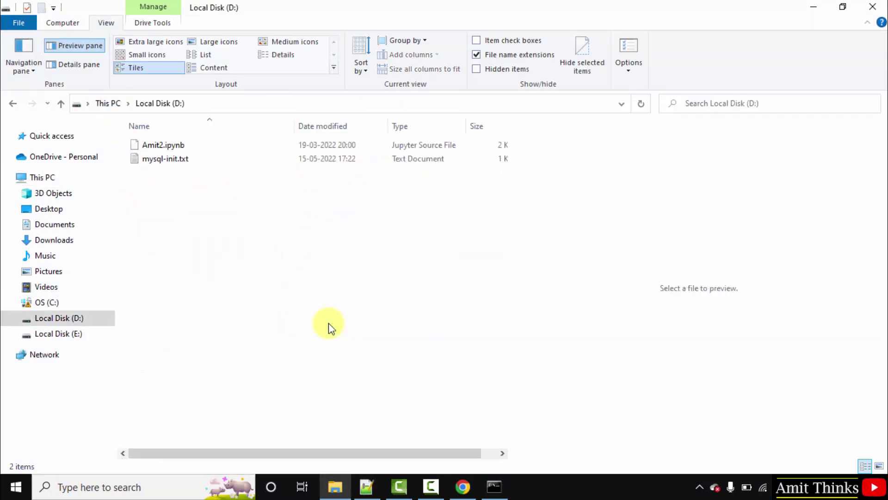
Create a new text document on D: and rename it Studyopedia.java, accepting the extension change
{"action": "right_click", "coordinate": [200, 256]}
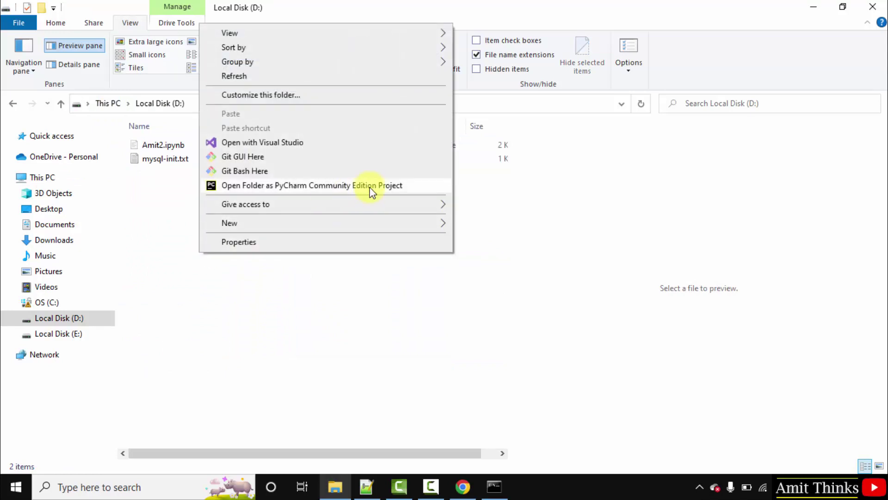
{"action": "mouse_move", "coordinate": [229, 223]}
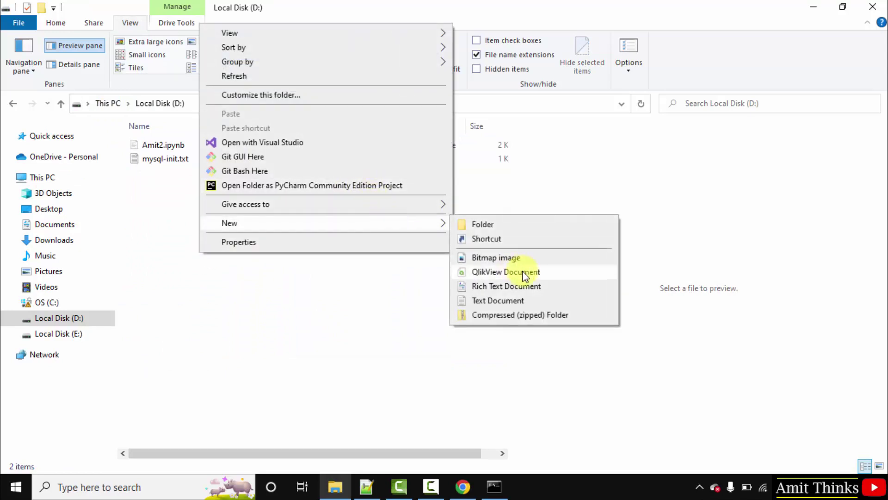
{"action": "left_click", "coordinate": [512, 301]}
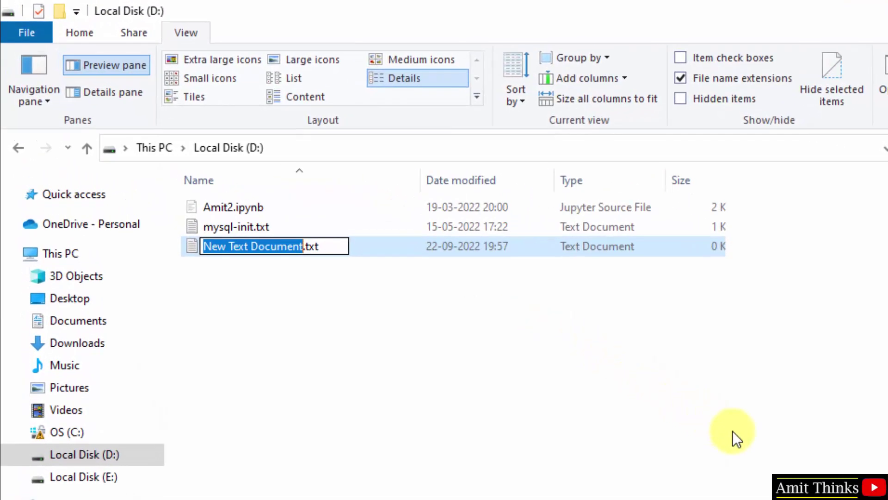
{"action": "type", "text": "Studyo"}
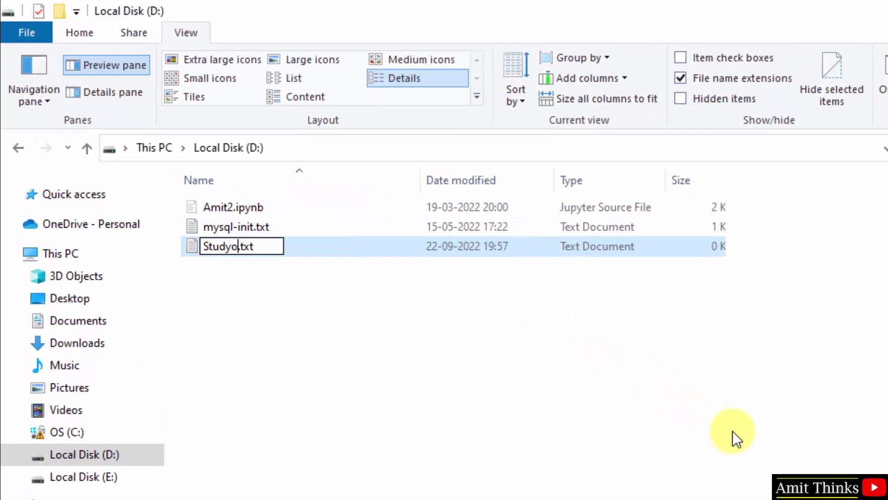
{"action": "type", "text": "pedia"}
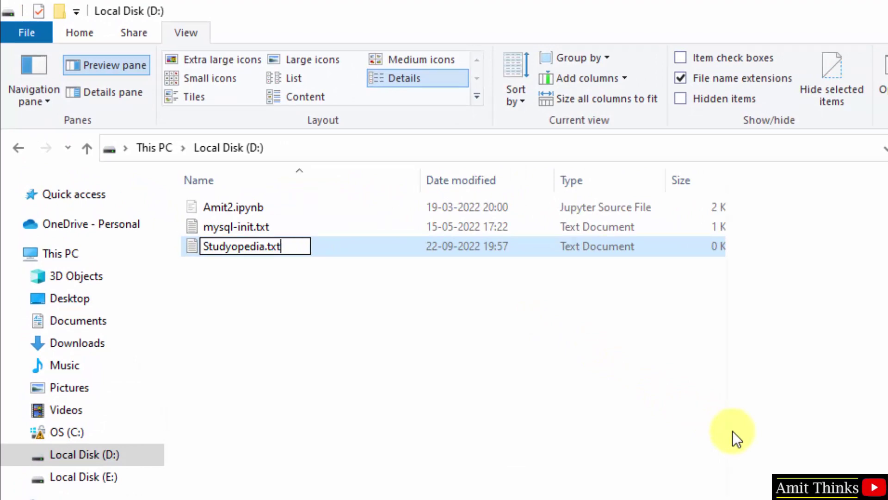
{"action": "key", "text": "BackSpace"}
{"action": "key", "text": "BackSpace"}
{"action": "key", "text": "BackSpace"}
{"action": "type", "text": "java"}
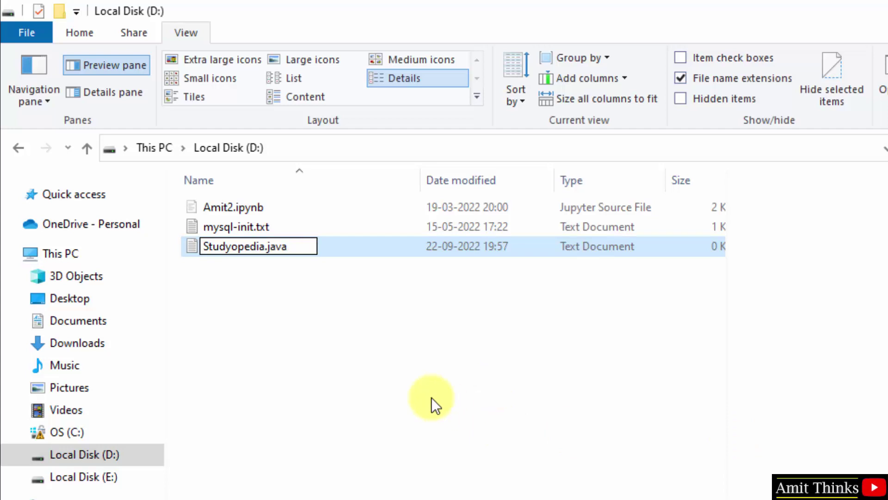
{"action": "key", "text": "Return"}
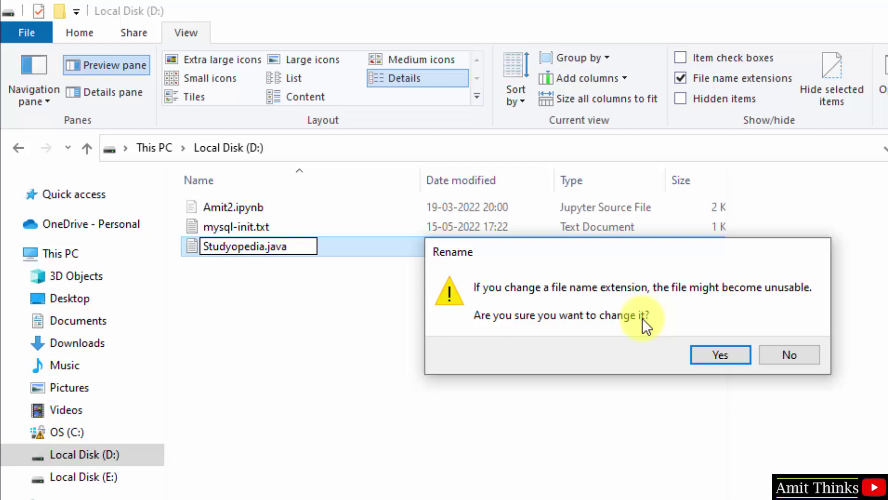
{"action": "left_click", "coordinate": [717, 354]}
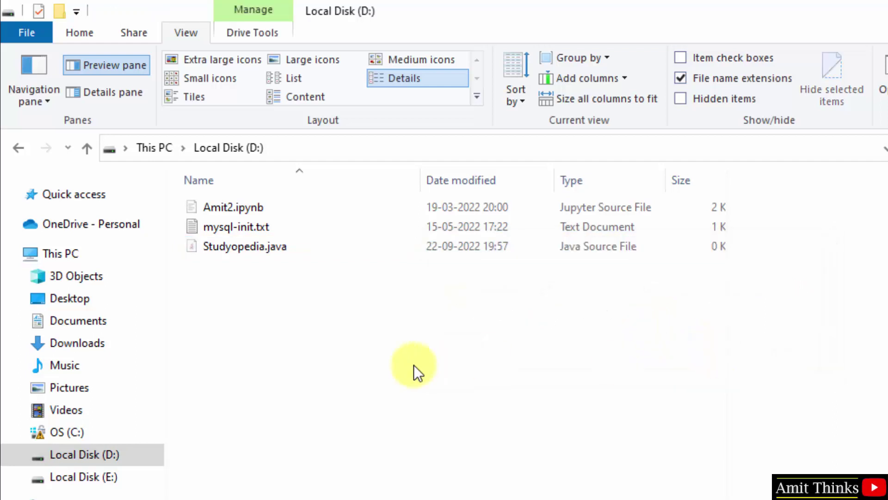
{"action": "left_click", "coordinate": [272, 253]}
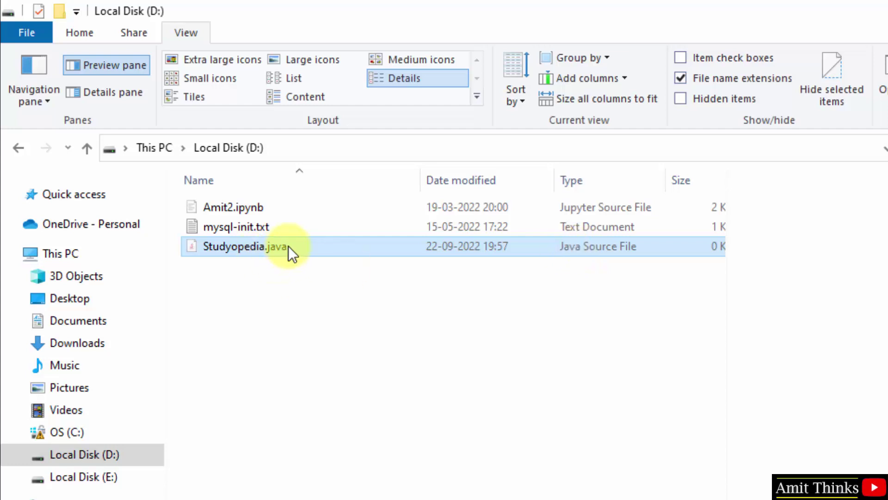
{"action": "left_click", "coordinate": [91, 27]}
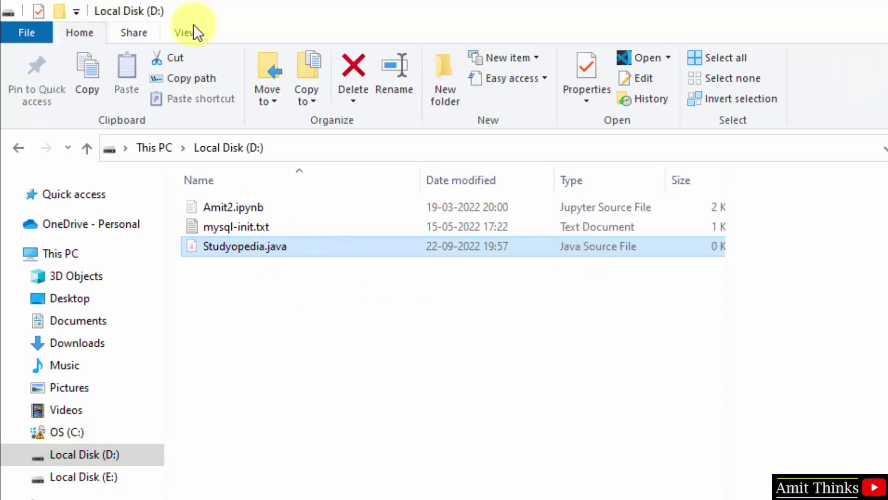
{"action": "left_click", "coordinate": [197, 27]}
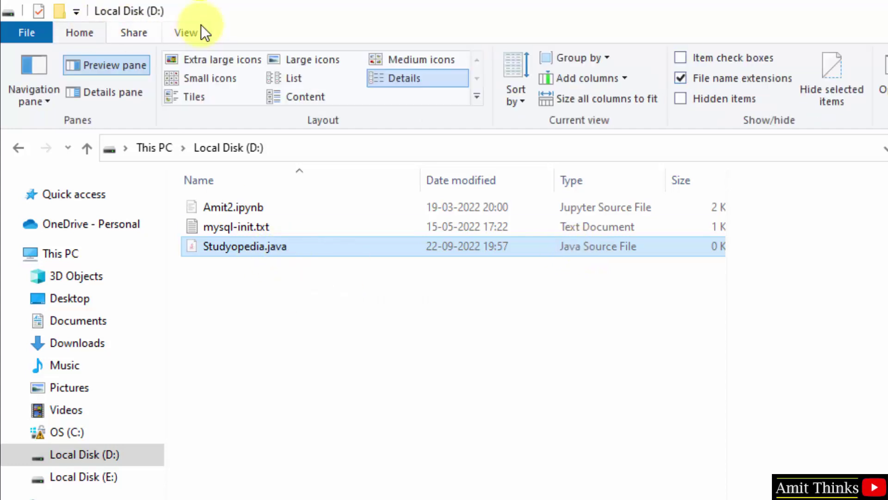
{"action": "left_click", "coordinate": [687, 81]}
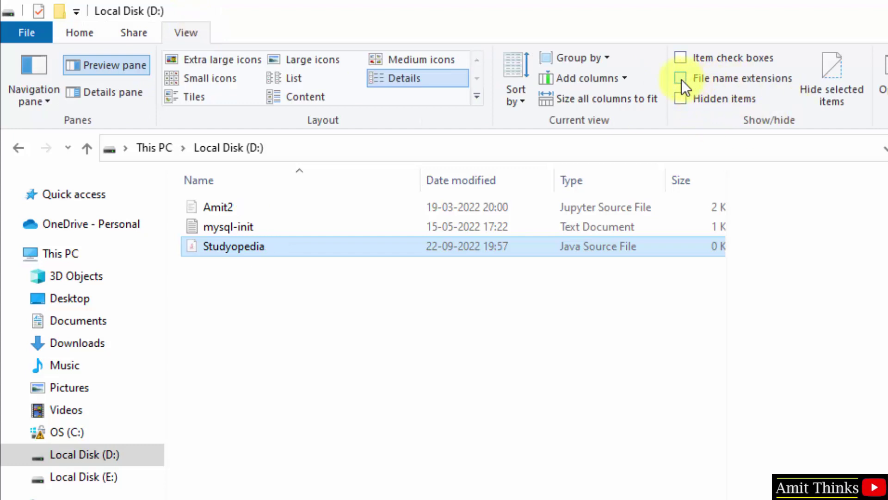
{"action": "left_click", "coordinate": [682, 80]}
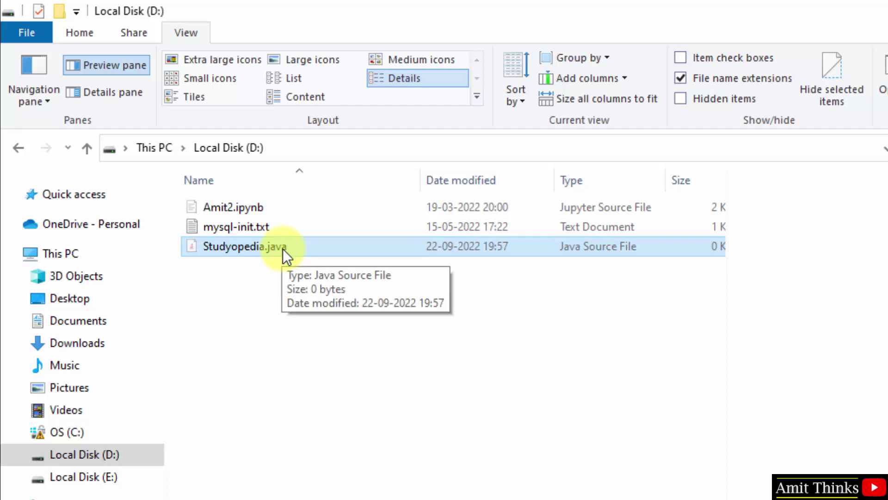
{"action": "left_click", "coordinate": [328, 324]}
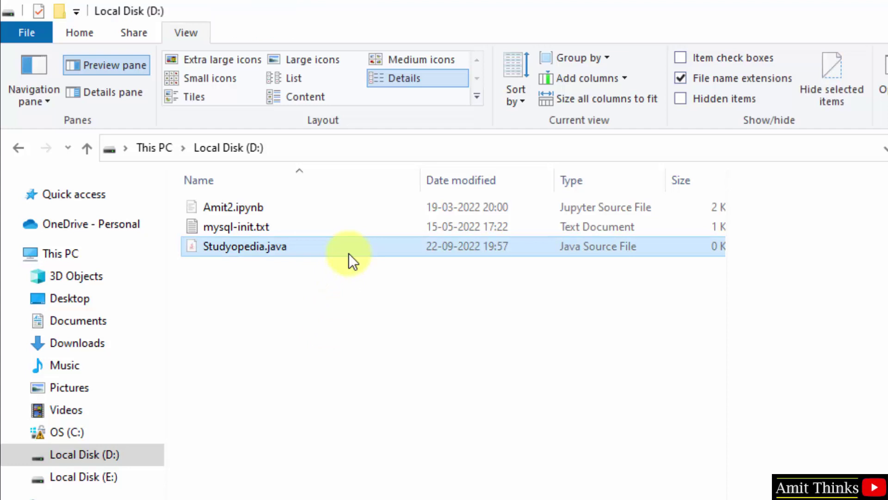
Open Studyopedia.java with Edit with Notepad++ from its context menu
{"action": "right_click", "coordinate": [349, 253]}
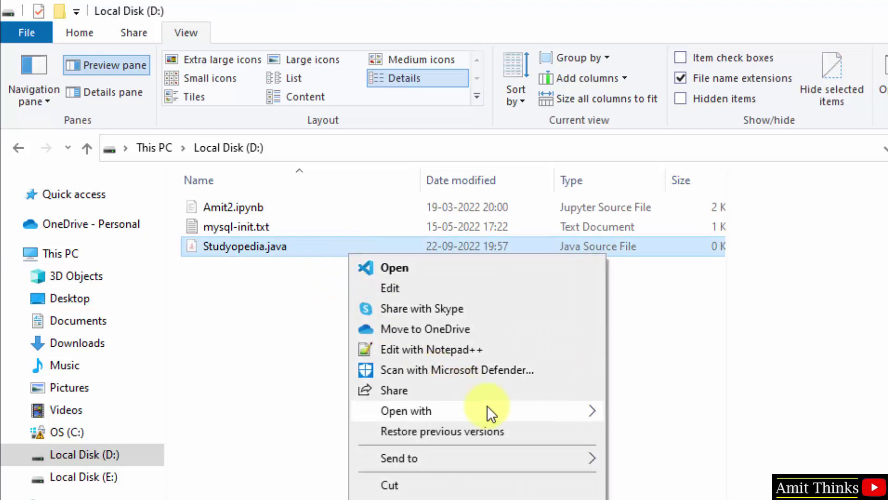
{"action": "mouse_move", "coordinate": [406, 411]}
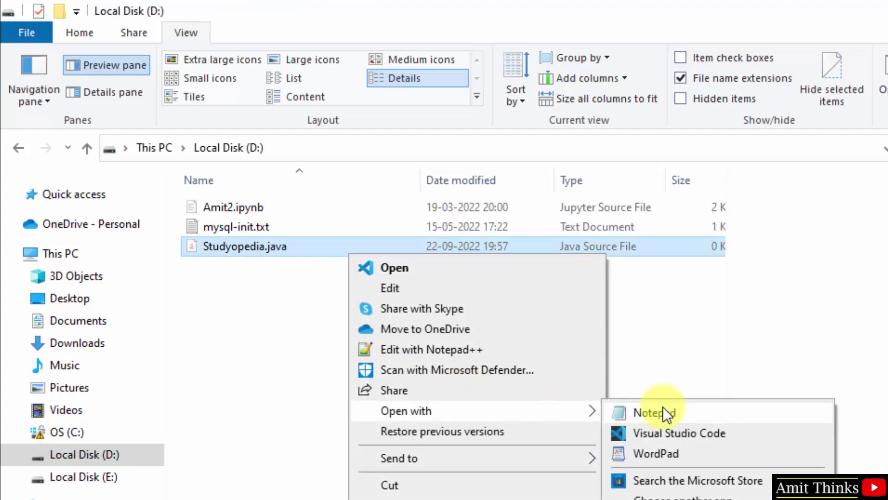
{"action": "left_click", "coordinate": [573, 358]}
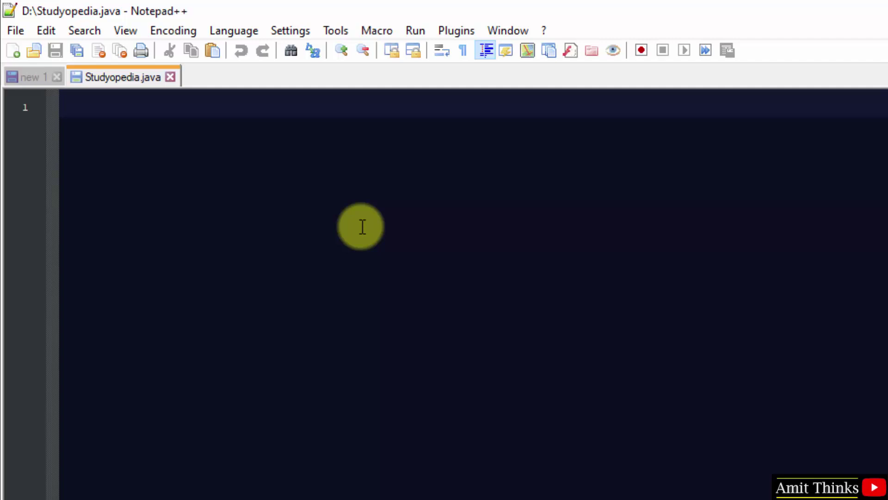
{"action": "type", "text": "public cla"}
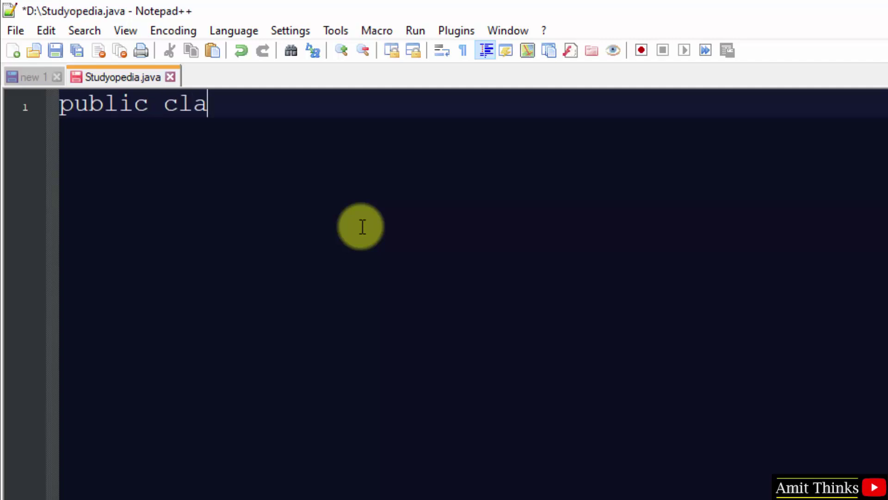
{"action": "type", "text": "ss "}
{"action": "type", "text": "Studyopedia "}
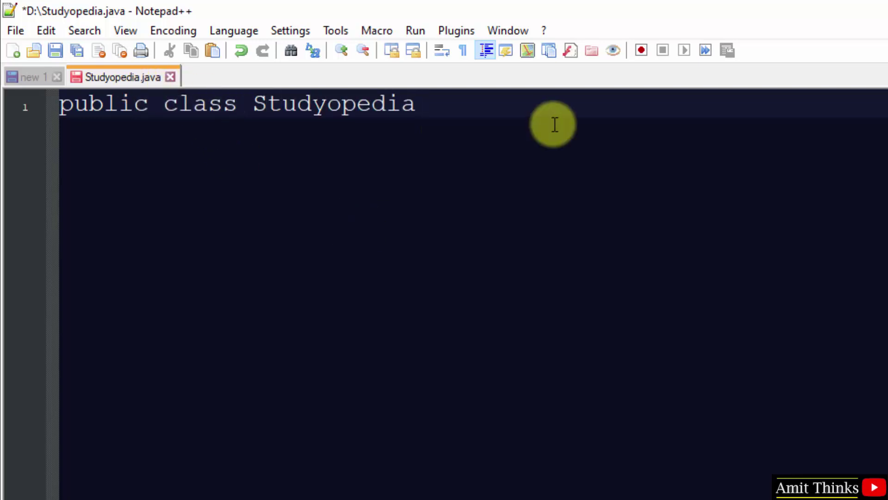
{"action": "type", "text": "{"}
Write class Studyopedia with a main method calling System.out.println("First Java program...")
{"action": "key", "text": "Return"}
{"action": "key", "text": "Return"}
{"action": "key", "text": "Return"}
{"action": "type", "text": "}"}
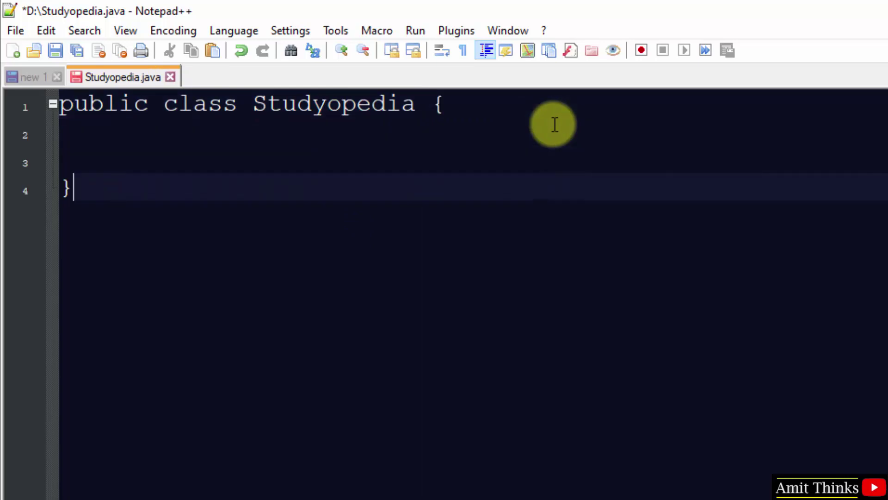
{"action": "key", "text": "Up"}
{"action": "key", "text": "Up"}
{"action": "type", "text": "pu"}
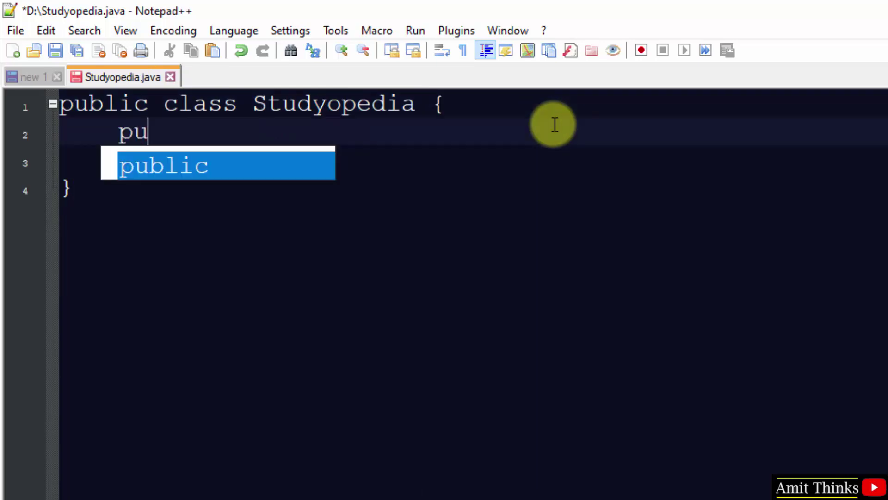
{"action": "type", "text": "blic static void main(St"}
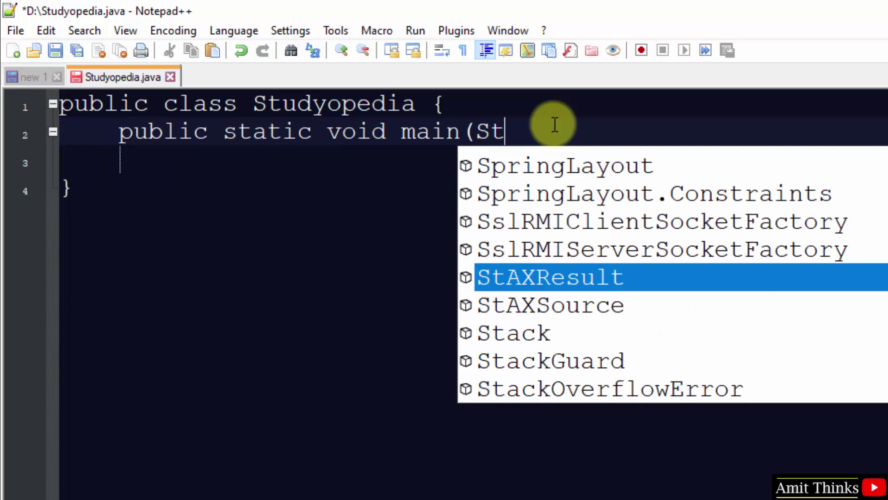
{"action": "type", "text": "ring []"}
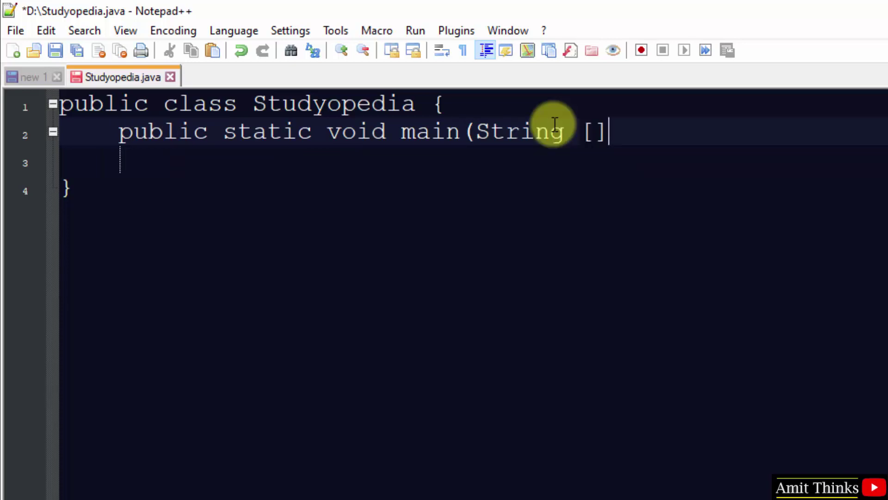
{"action": "type", "text": "args) {"}
{"action": "key", "text": "Return"}
{"action": "type", "text": "Sy"}
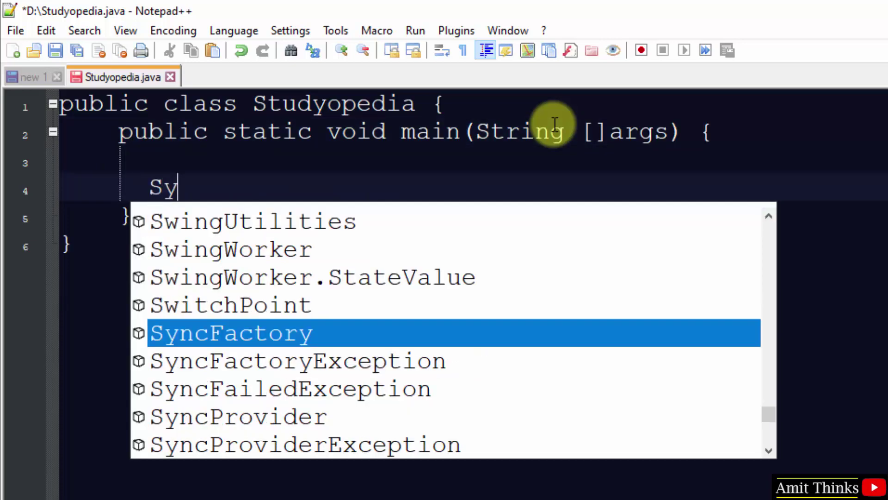
{"action": "type", "text": "stem.out."}
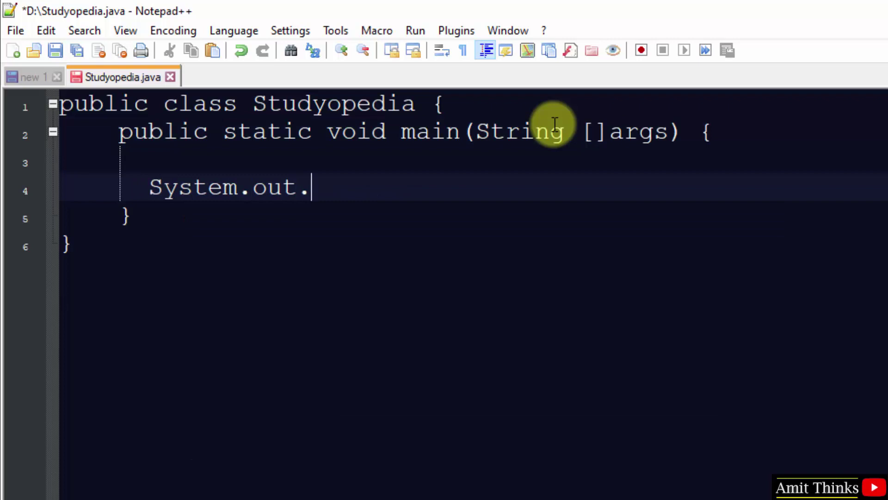
{"action": "type", "text": "println("}
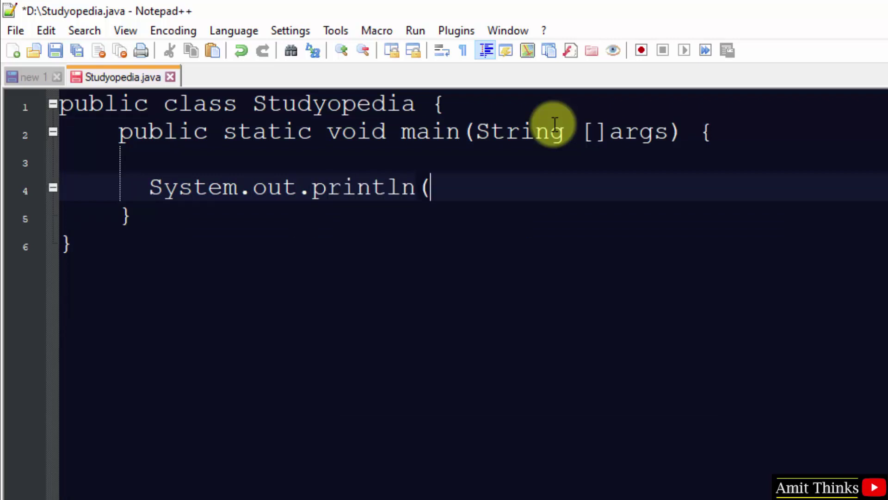
{"action": "type", "text": "\"\")"}
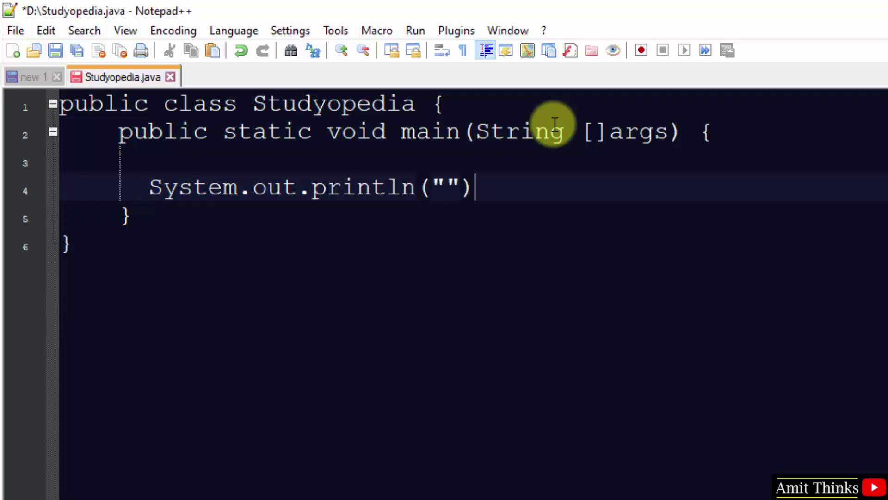
{"action": "key", "text": "Left"}
{"action": "key", "text": "Left"}
{"action": "type", "text": "First Java program"}
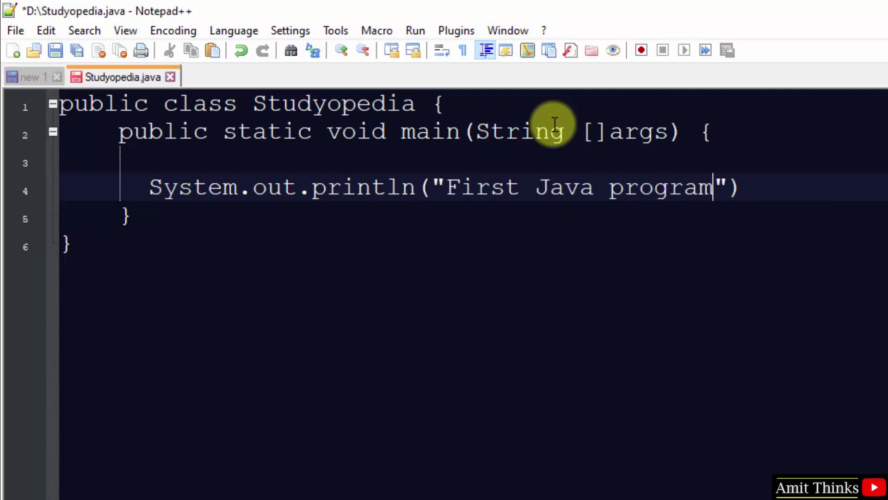
{"action": "type", "text": "..."}
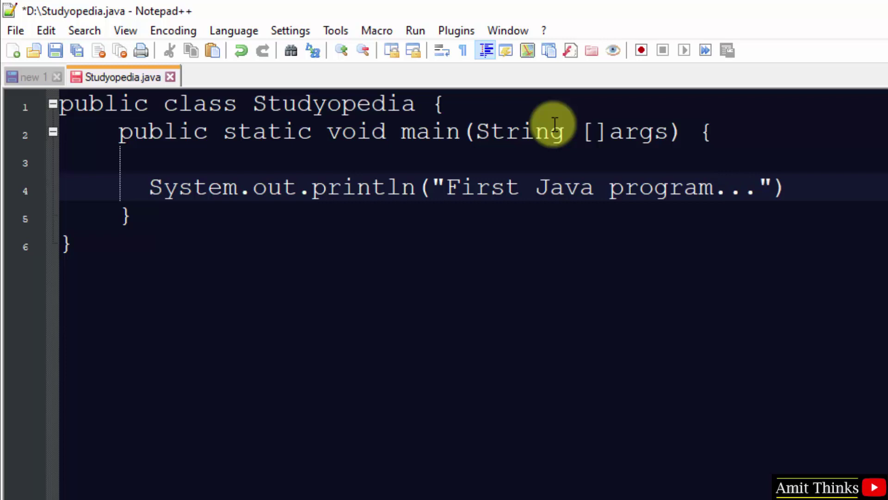
Highlight public, static, void, main and String in the main method signature to explain them
{"action": "double_click", "coordinate": [183, 135]}
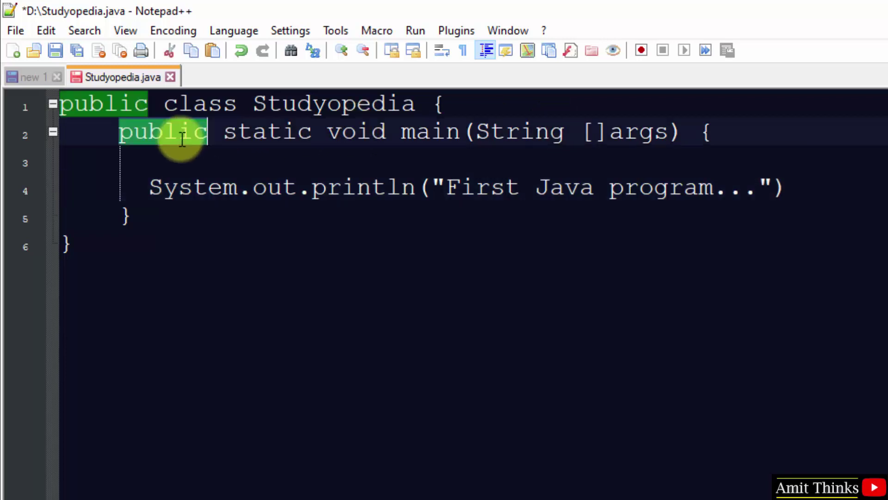
{"action": "double_click", "coordinate": [260, 134]}
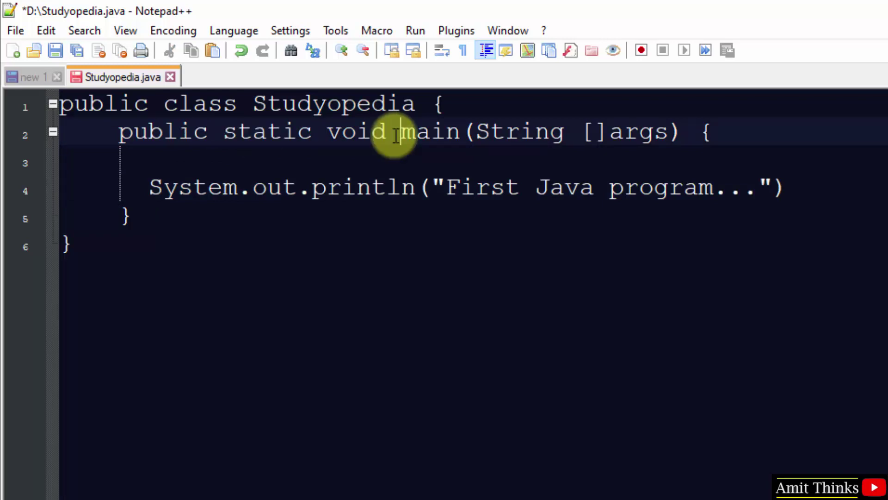
{"action": "left_click_drag", "start_coordinate": [401, 132], "coordinate": [459, 133]}
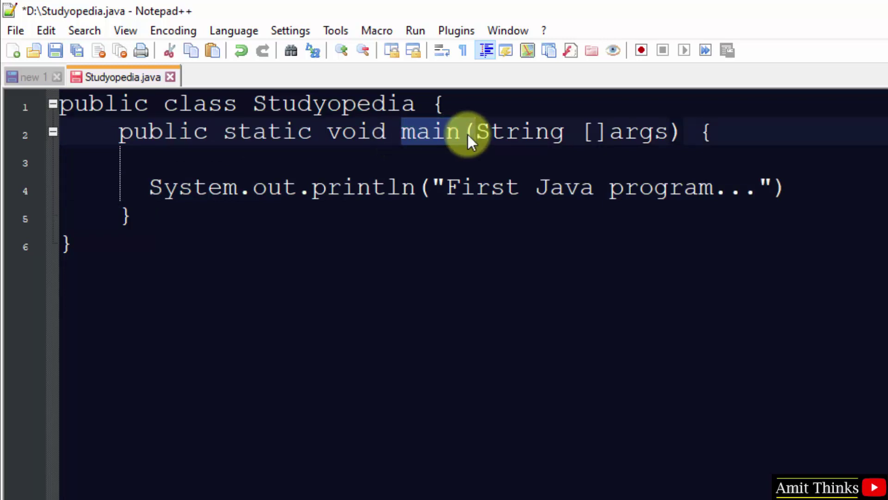
{"action": "double_click", "coordinate": [423, 136]}
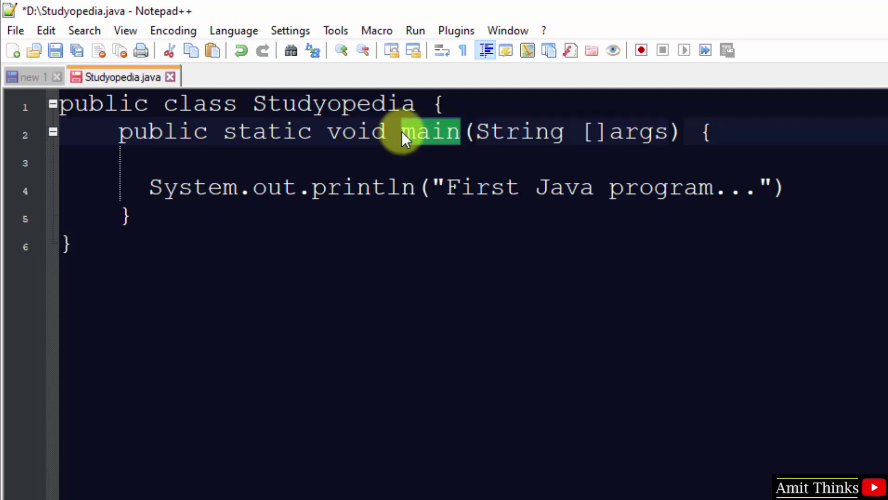
{"action": "left_click", "coordinate": [434, 130]}
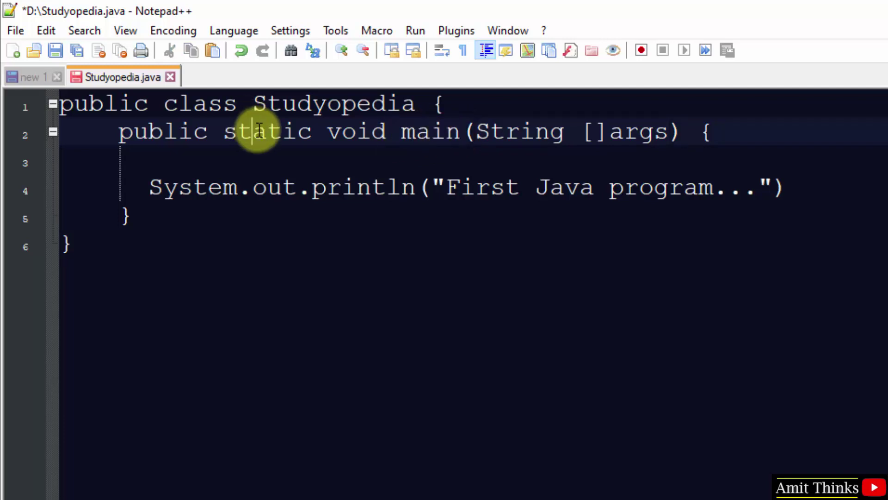
{"action": "left_click", "coordinate": [371, 130]}
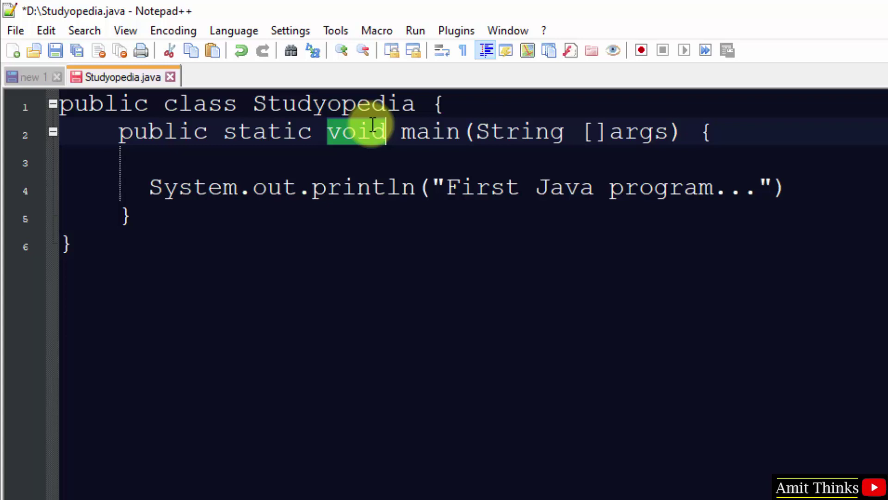
{"action": "double_click", "coordinate": [426, 128]}
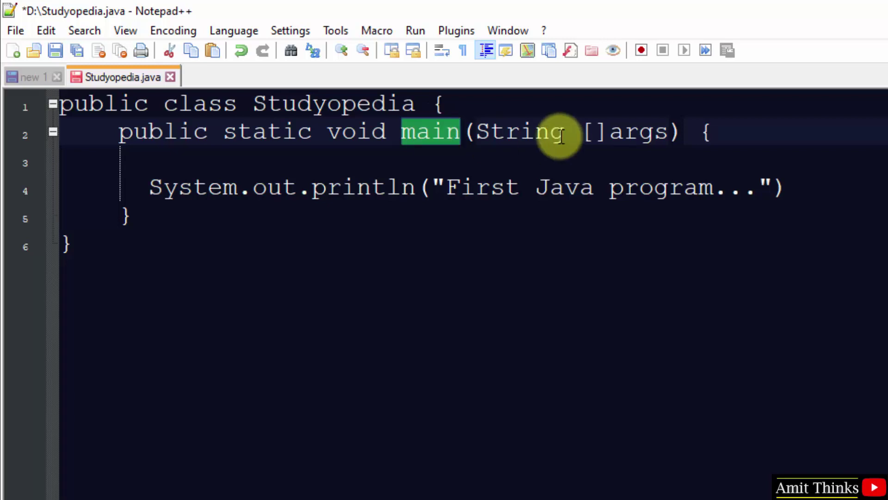
{"action": "double_click", "coordinate": [516, 132]}
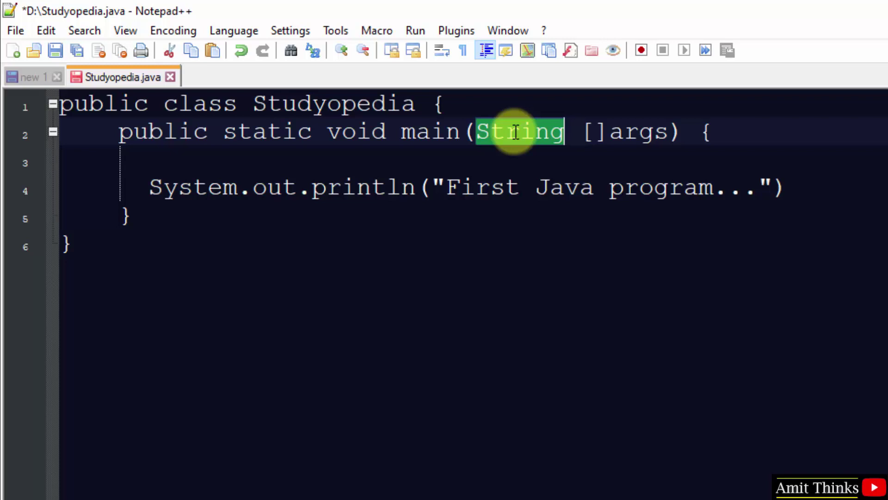
Highlight System, out and println, save Studyopedia.java via File > Save and minimize Notepad++
{"action": "double_click", "coordinate": [194, 187]}
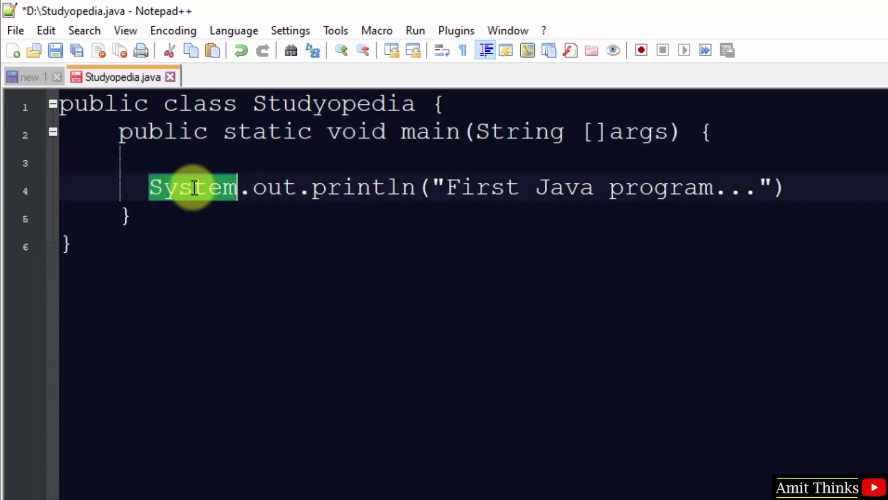
{"action": "double_click", "coordinate": [271, 183]}
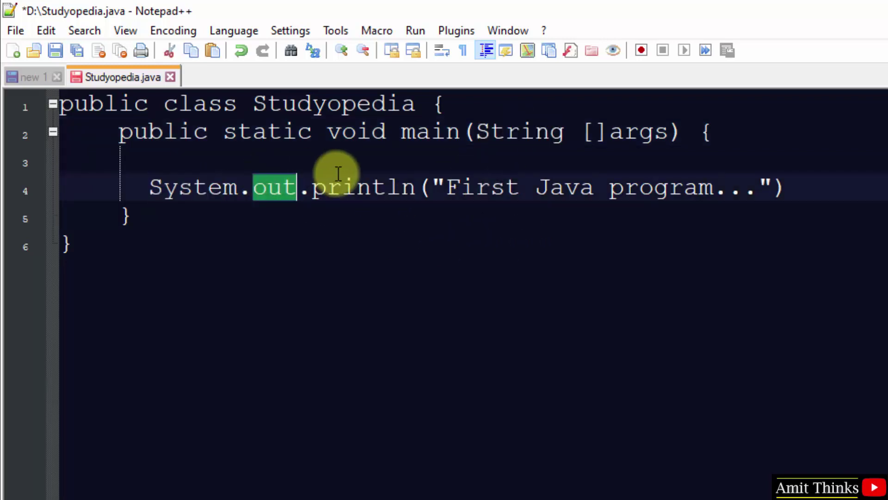
{"action": "left_click", "coordinate": [365, 186]}
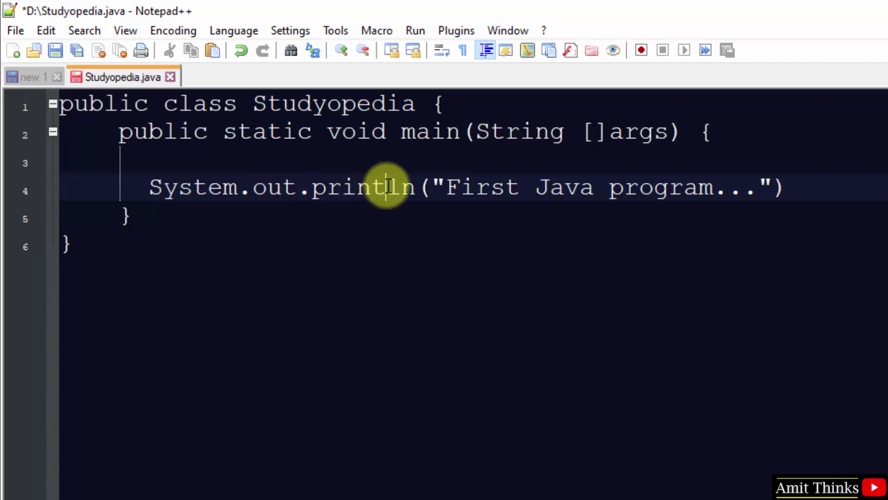
{"action": "left_click", "coordinate": [17, 30]}
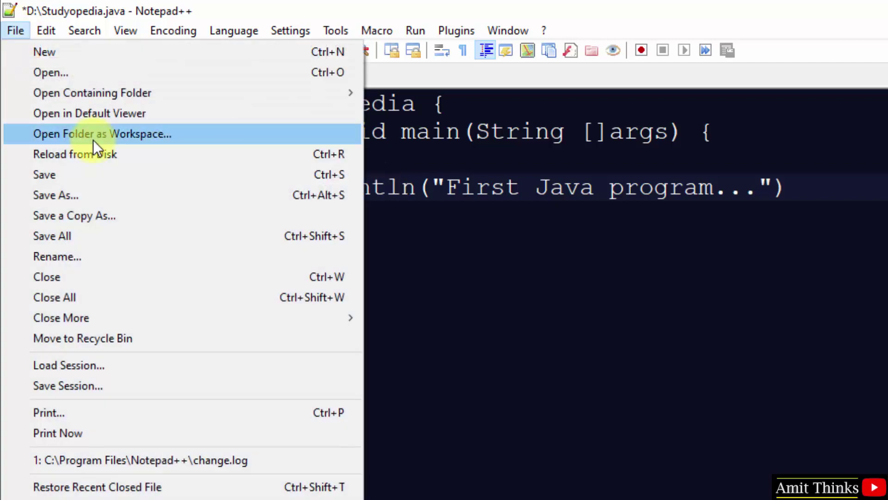
{"action": "left_click", "coordinate": [109, 176]}
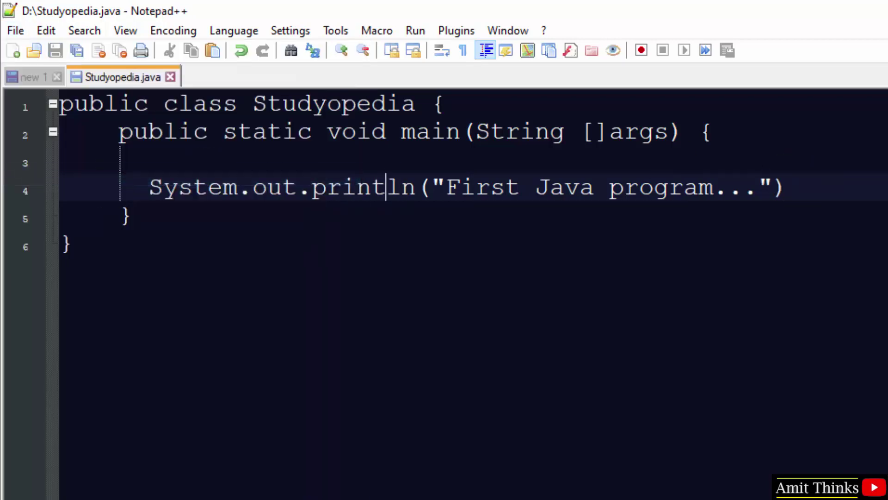
{"action": "left_click", "coordinate": [816, 11]}
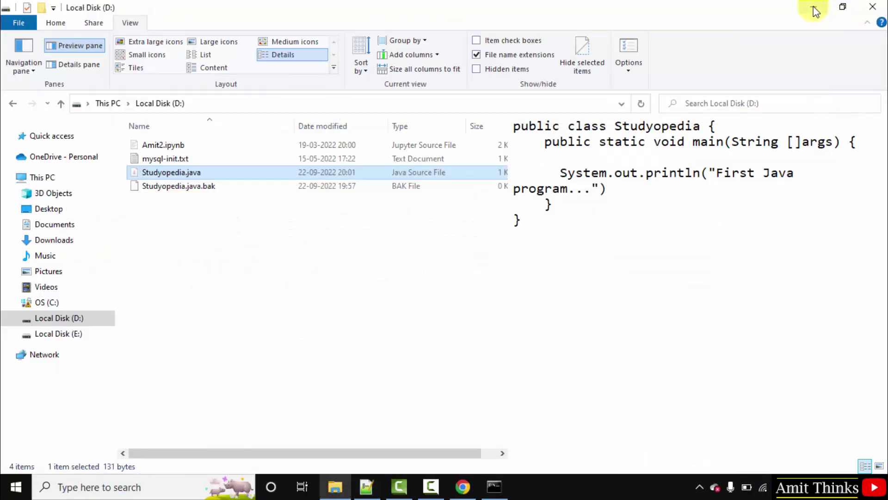
Open Command Prompt, move it aside and switch to drive D:
{"action": "left_click", "coordinate": [495, 489]}
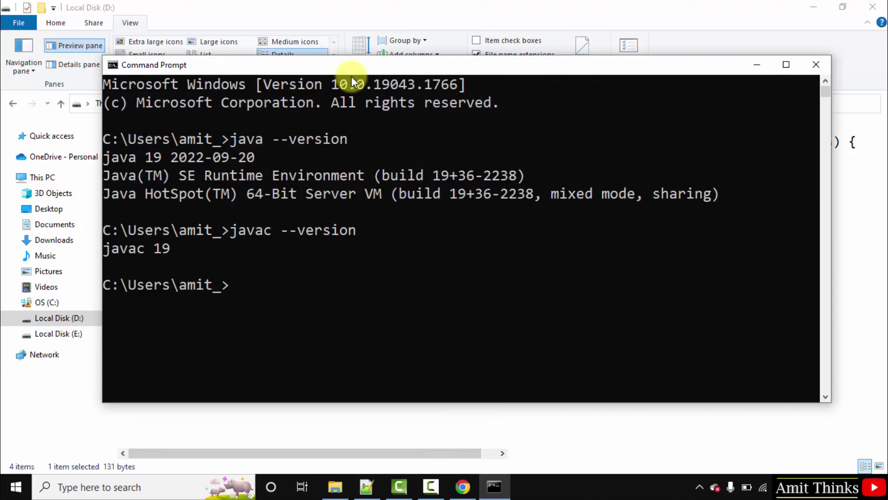
{"action": "left_click_drag", "start_coordinate": [351, 74], "coordinate": [582, 78]}
{"action": "type", "text": "D"}
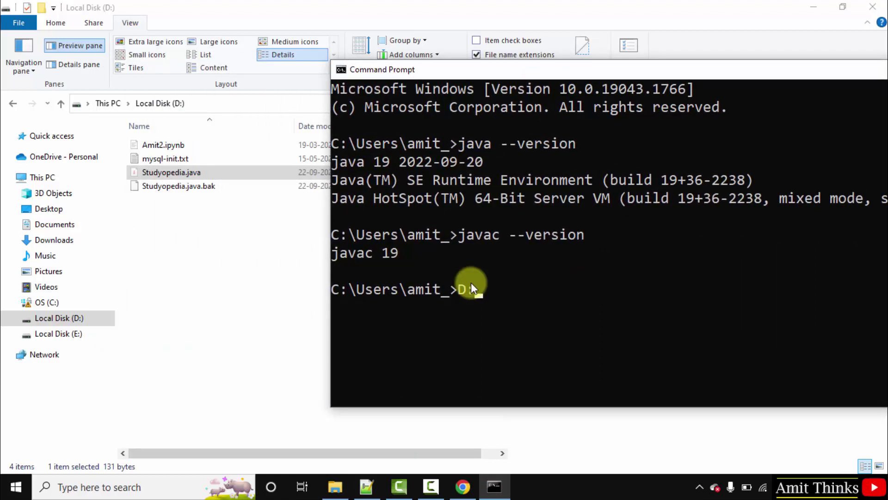
{"action": "key", "text": "Return"}
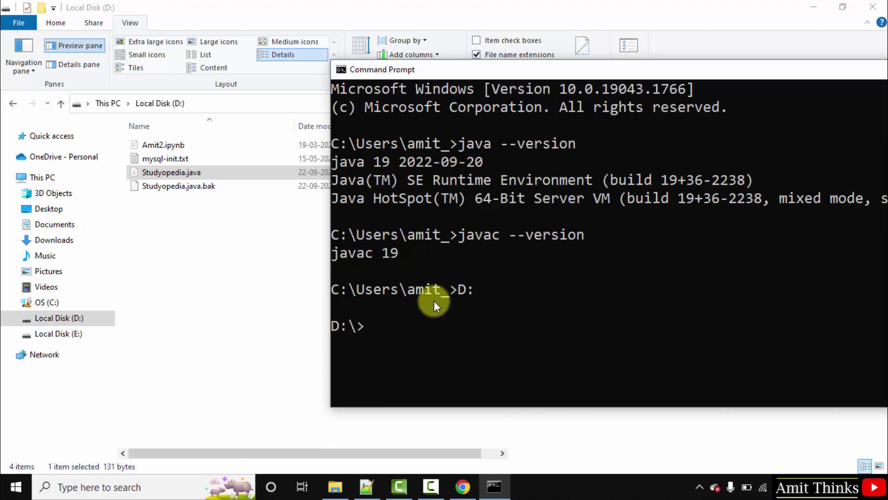
{"action": "type", "text": "javac"}
{"action": "type", "text": " Studyopedia."}
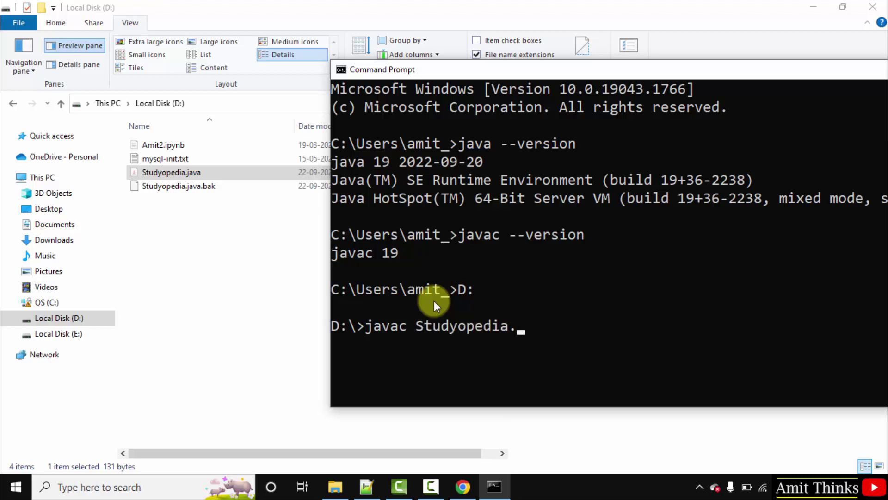
{"action": "type", "text": "com"}
Run javac Studyopedia.java, which fails with ';' expected on line 4
{"action": "key", "text": "BackSpace"}
{"action": "key", "text": "BackSpace"}
{"action": "key", "text": "BackSpace"}
{"action": "type", "text": "java"}
{"action": "key", "text": "Return"}
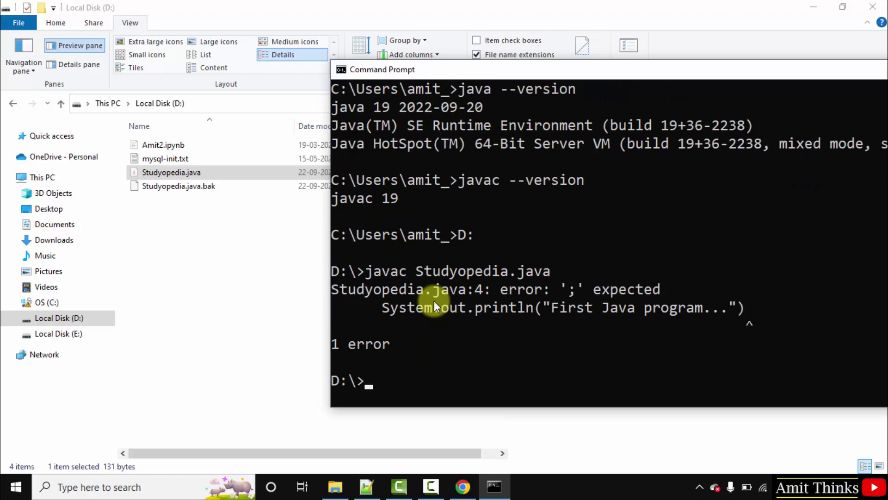
Add the missing semicolon after the println on line 4 and save Studyopedia.java
{"action": "left_click", "coordinate": [368, 478]}
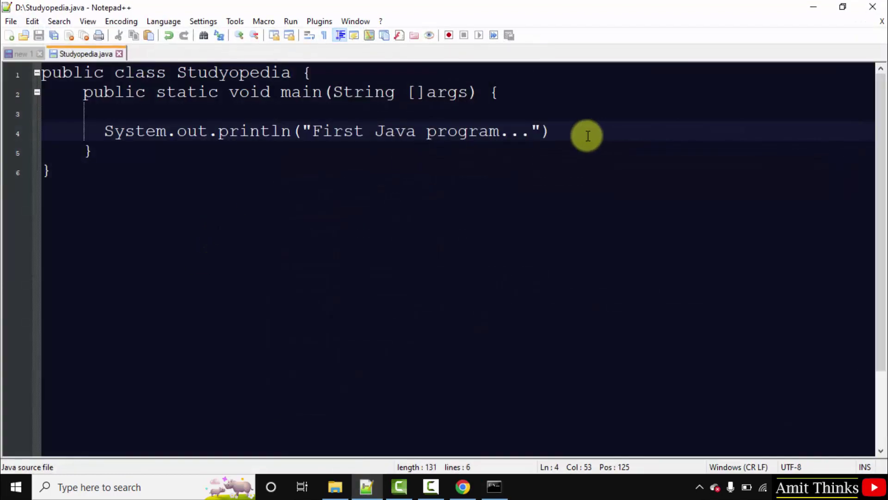
{"action": "left_click", "coordinate": [587, 136]}
{"action": "type", "text": ";"}
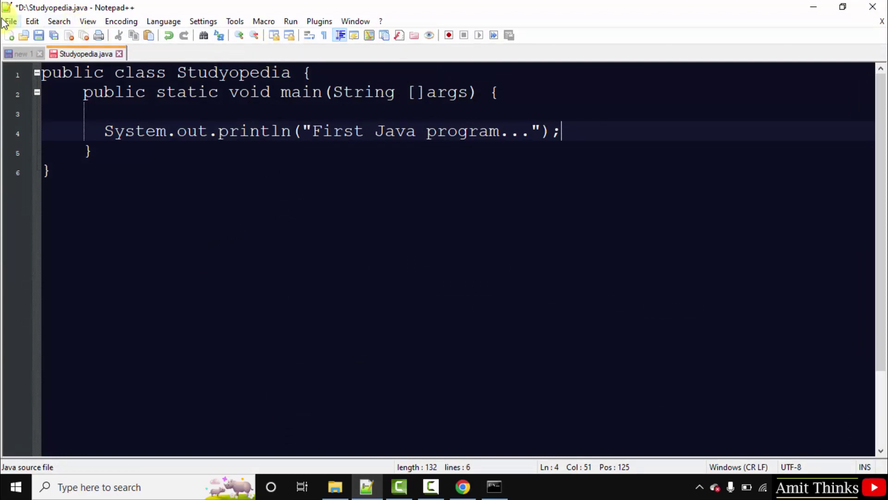
{"action": "left_click", "coordinate": [9, 22]}
{"action": "left_click", "coordinate": [64, 120]}
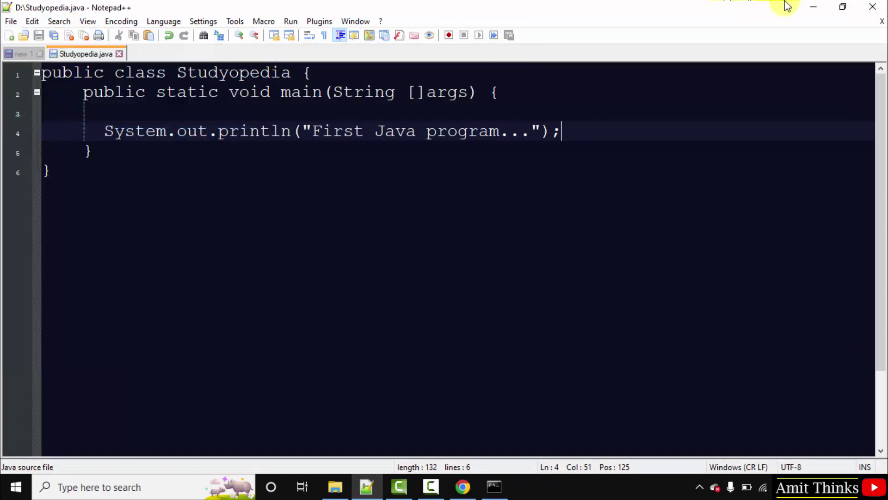
{"action": "left_click", "coordinate": [814, 8]}
Recompile with javac Studyopedia.java, then run java Studyopedia to print 'First Java program...'
{"action": "key", "text": "Up"}
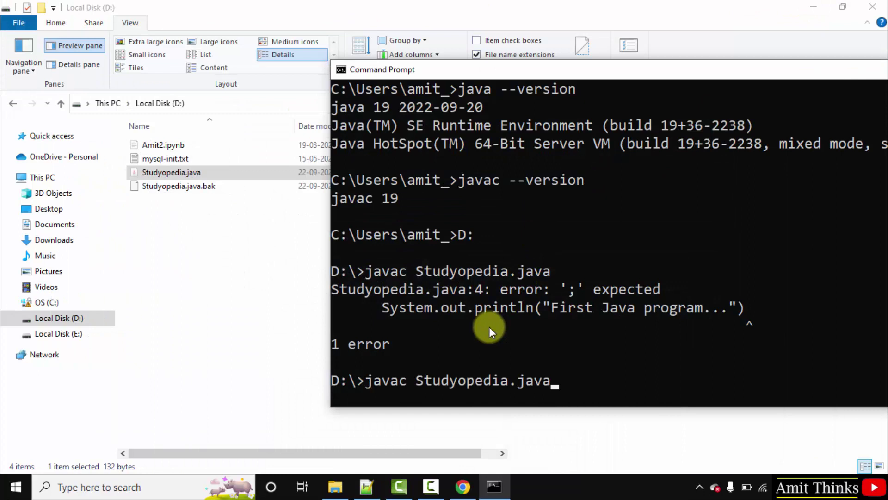
{"action": "key", "text": "Return"}
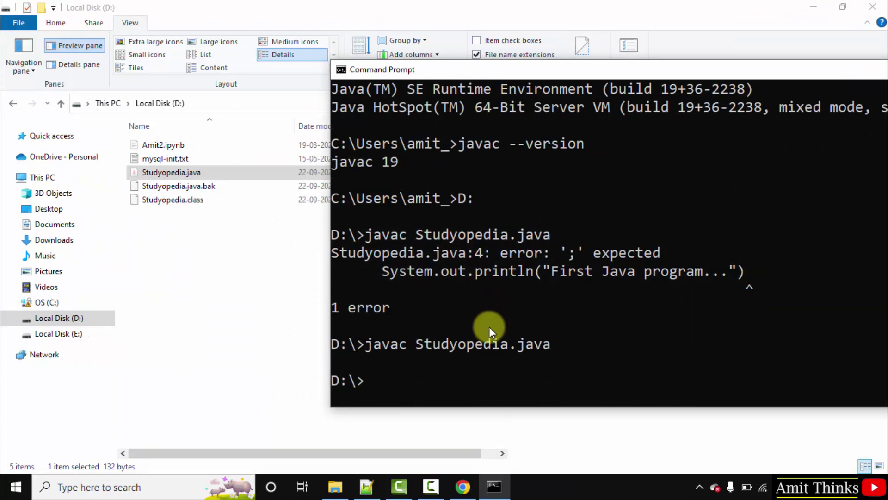
{"action": "type", "text": "java "}
{"action": "type", "text": "Studyopedia"}
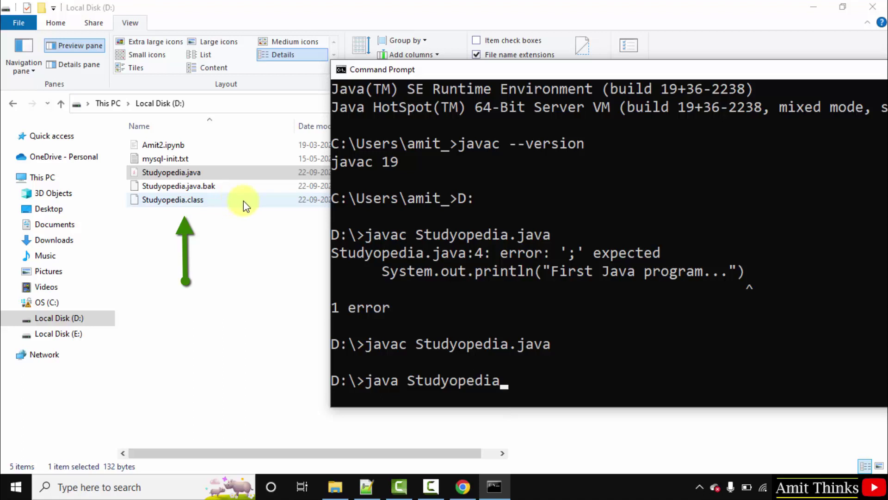
{"action": "key", "text": "Return"}
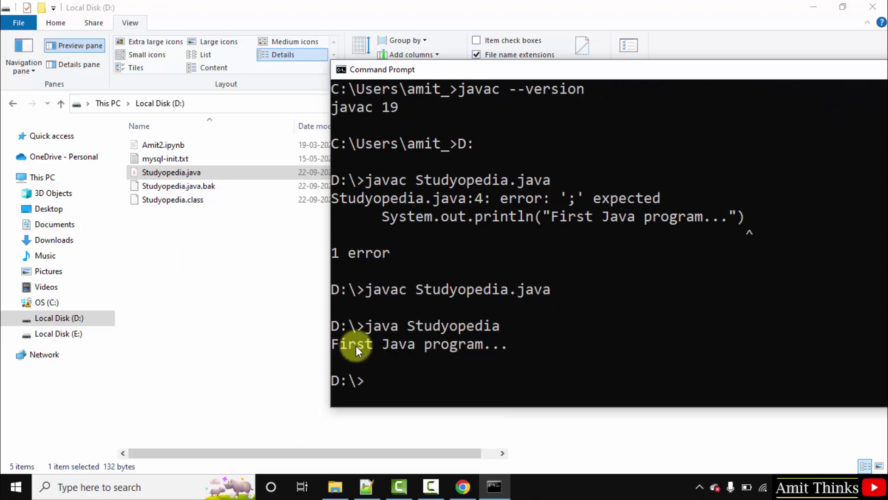
Return to Studyopedia.java in Notepad++ and review the 'First Java program...' string on line 4
{"action": "left_click", "coordinate": [366, 487]}
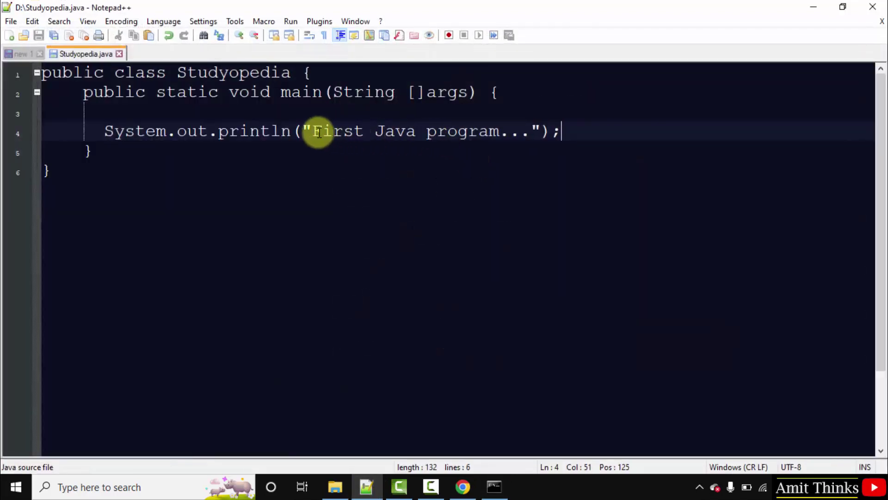
{"action": "double_click", "coordinate": [327, 131]}
{"action": "left_click", "coordinate": [500, 130]}
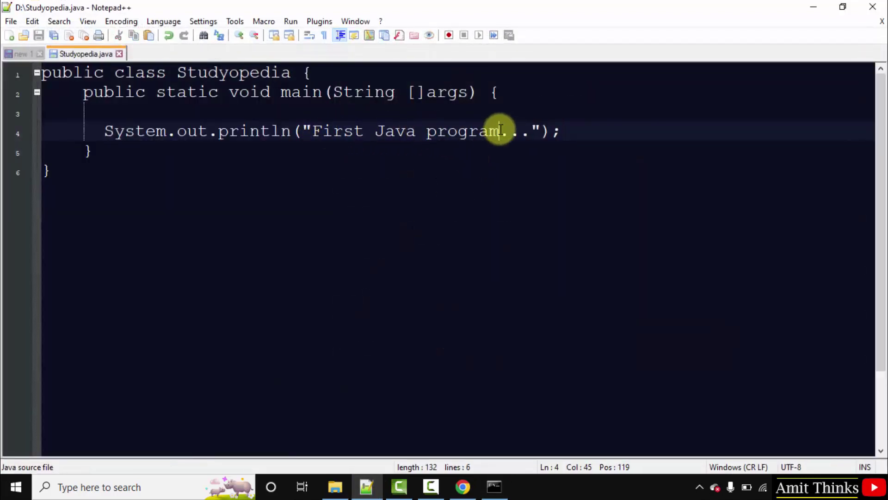
{"action": "left_click", "coordinate": [529, 131]}
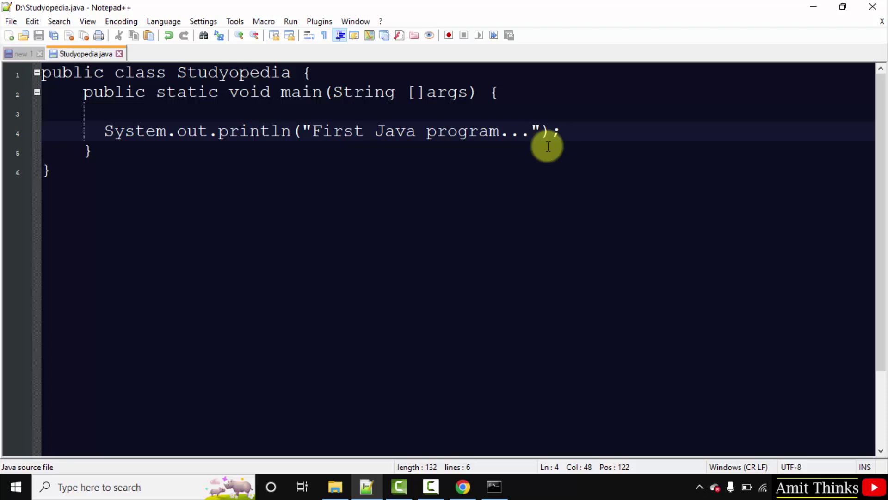